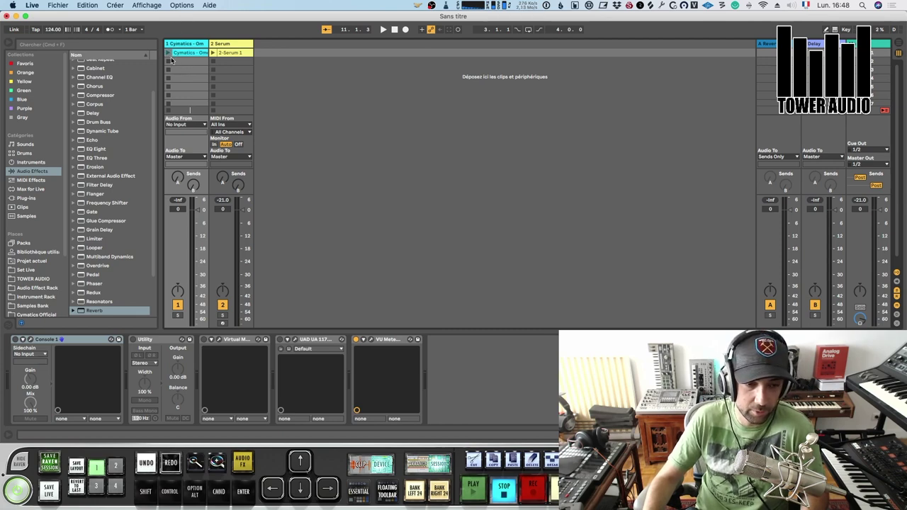
- Launch the Cymatics drum loop clip on track 1 and play it in short passes to check its level on the track meter
left_click(168, 55)
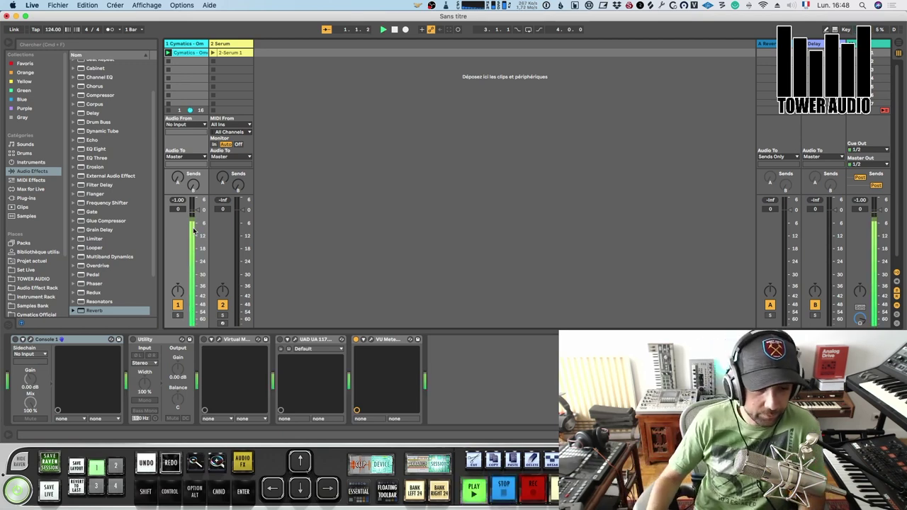
key("space")
key("space")
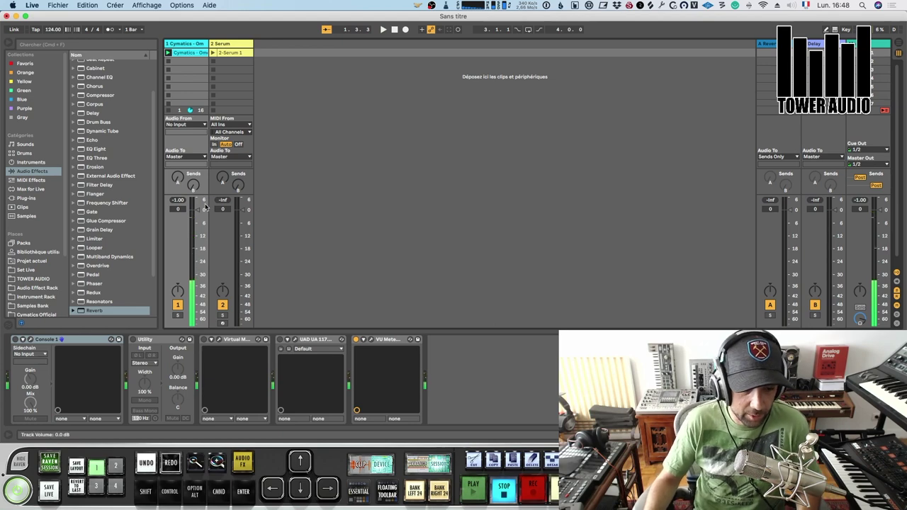
key("space")
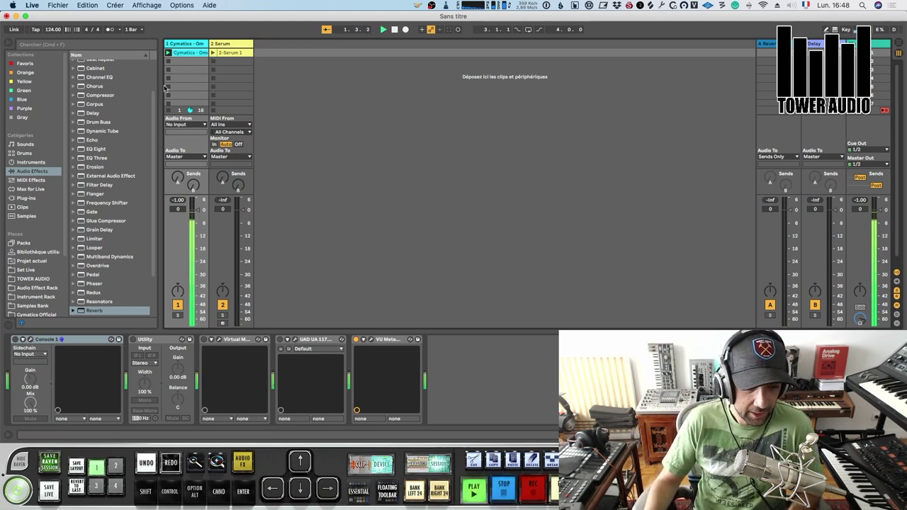
key("space")
left_click(188, 53)
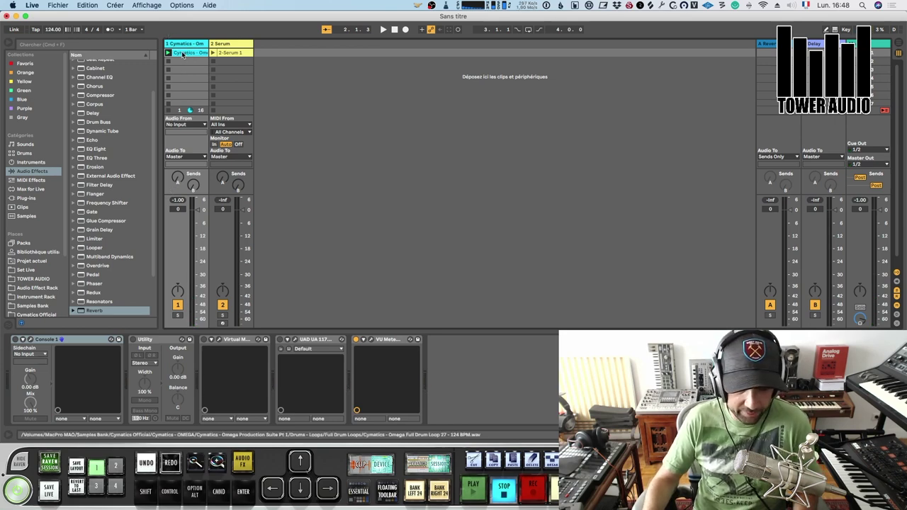
key("space")
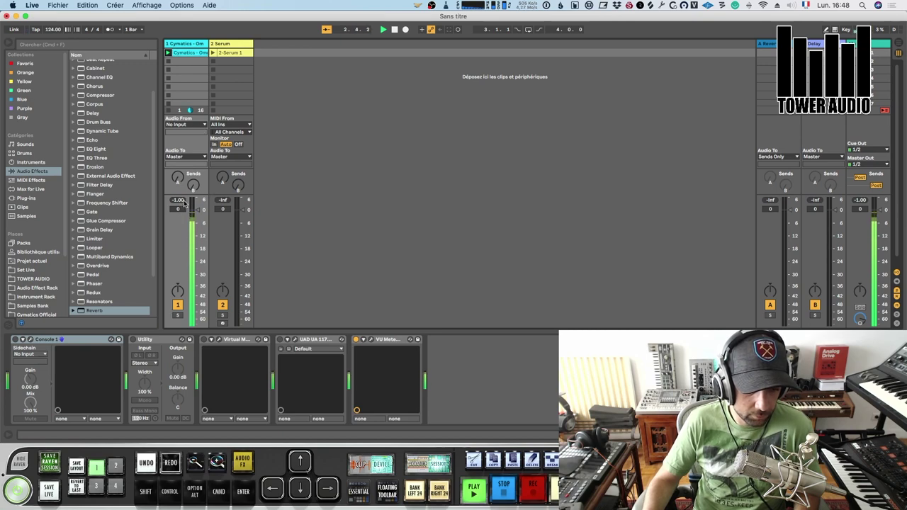
key("space")
- Inspect the drum loop clip's waveform, audition the loop again with the detail view hidden, and bring track 1's device chain back into view
left_click(190, 55)
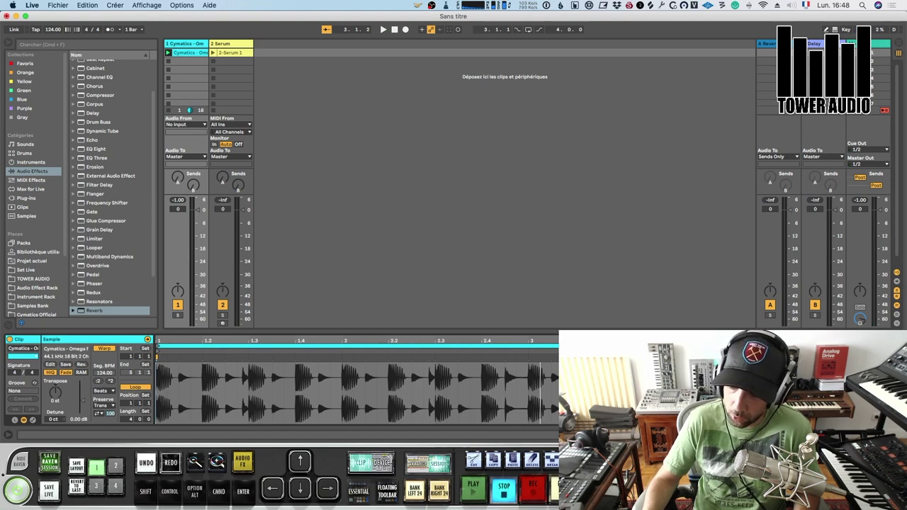
key("super+alt+l")
key("super+alt+l")
key("super+alt+l")
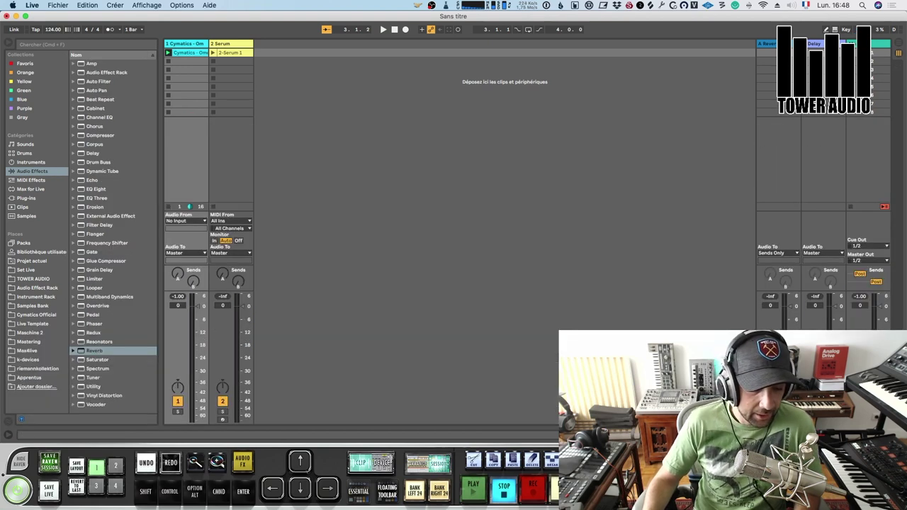
key("space")
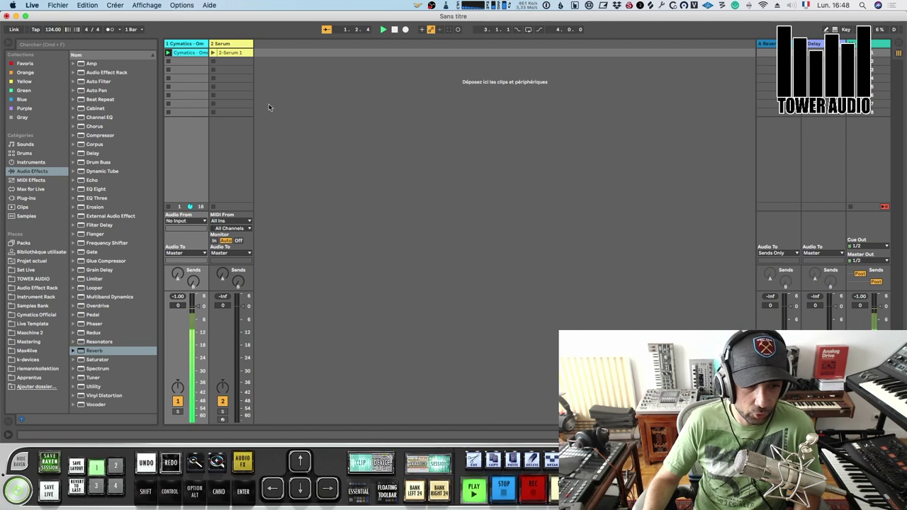
key("super+alt+l")
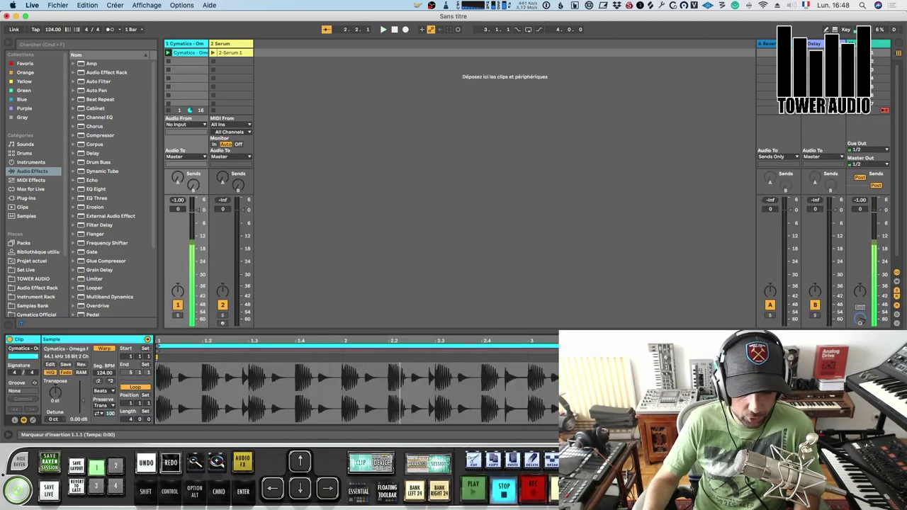
key("shift+Tab")
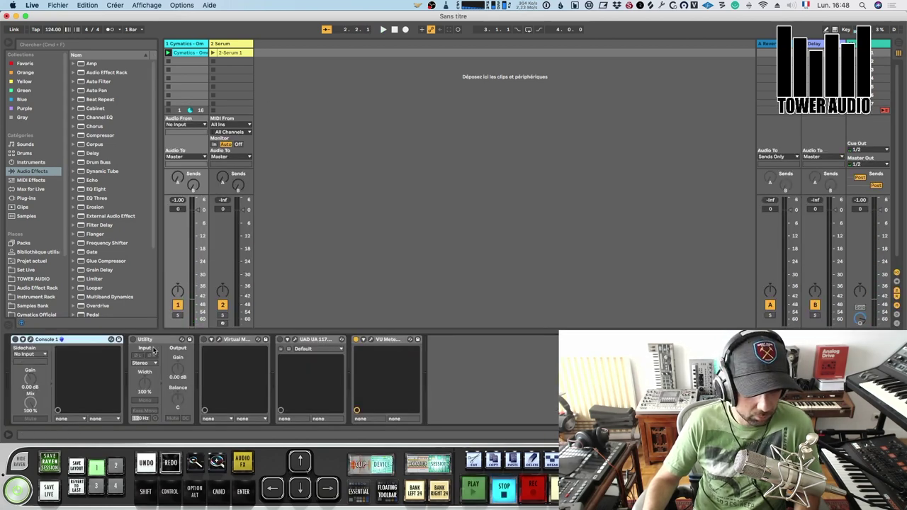
- Switch on the Virtual Mix Rack on track 1, place its window clear of the track meters, and start playback
left_click(215, 343)
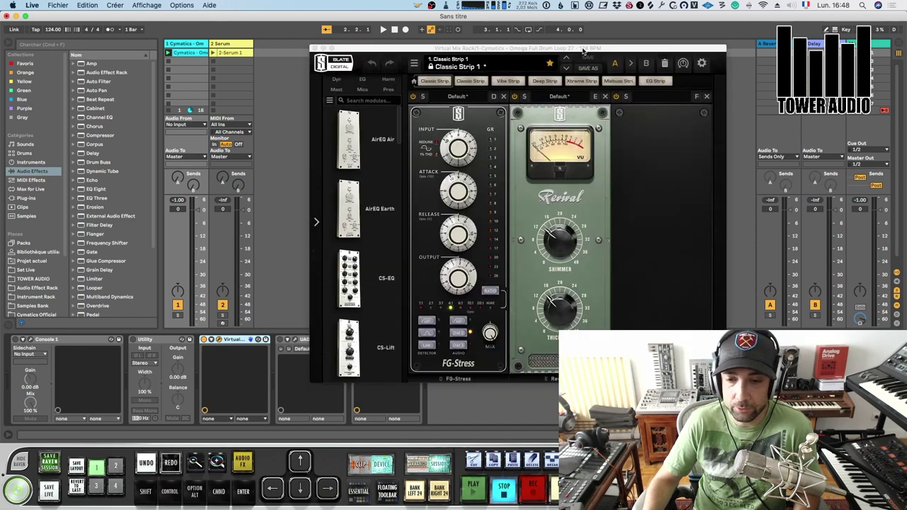
left_click_drag(583, 51, 613, 51)
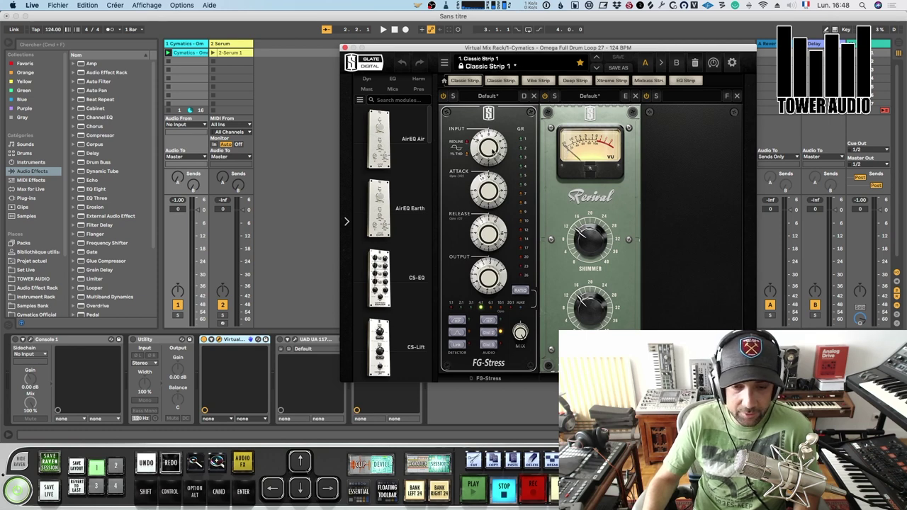
key("space")
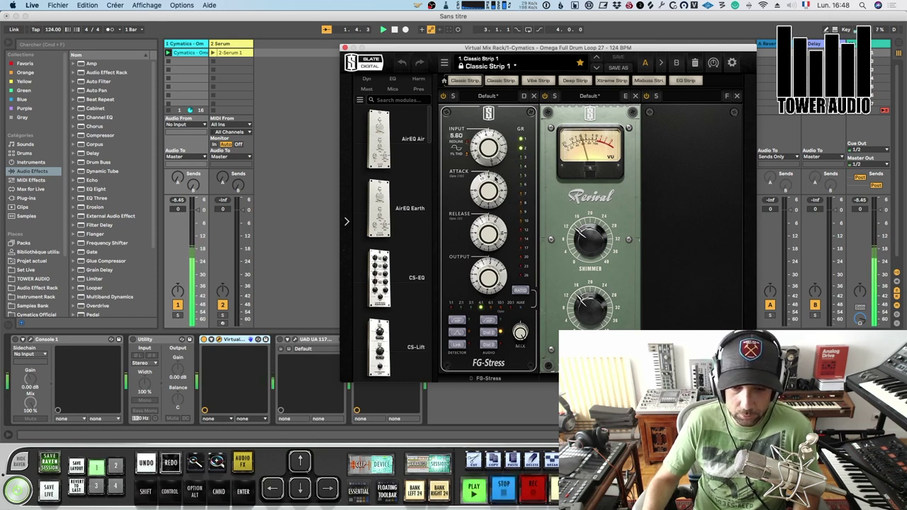
- Adjust the FG-Stress compressor's input and raise its output to 2.60 while the loop plays
left_click_drag(488, 148, 488, 153)
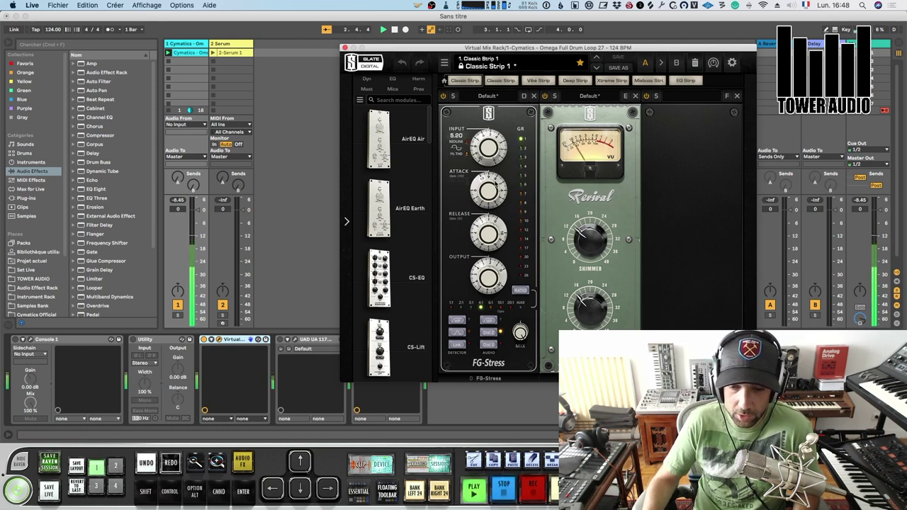
left_click_drag(489, 277, 493, 257)
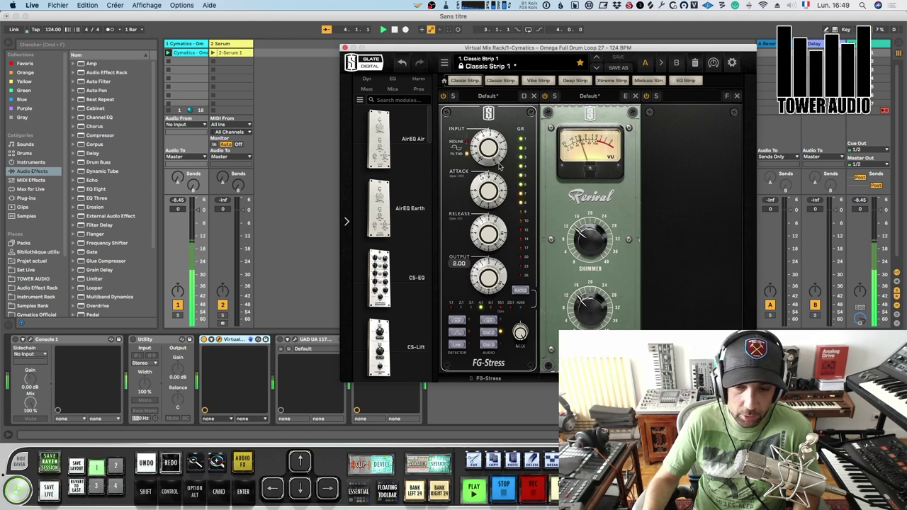
scroll(589, 240, "up", 3)
scroll(486, 279, "up", 3)
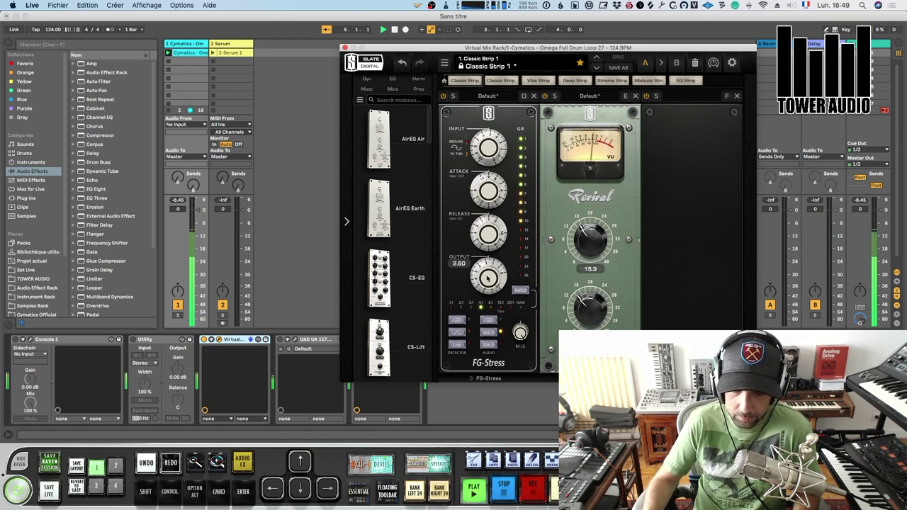
- Raise the Revival module's Shimmer to about 18.6 and increase its Thickness
left_click_drag(591, 258, 591, 249)
left_click_drag(593, 320, 592, 306)
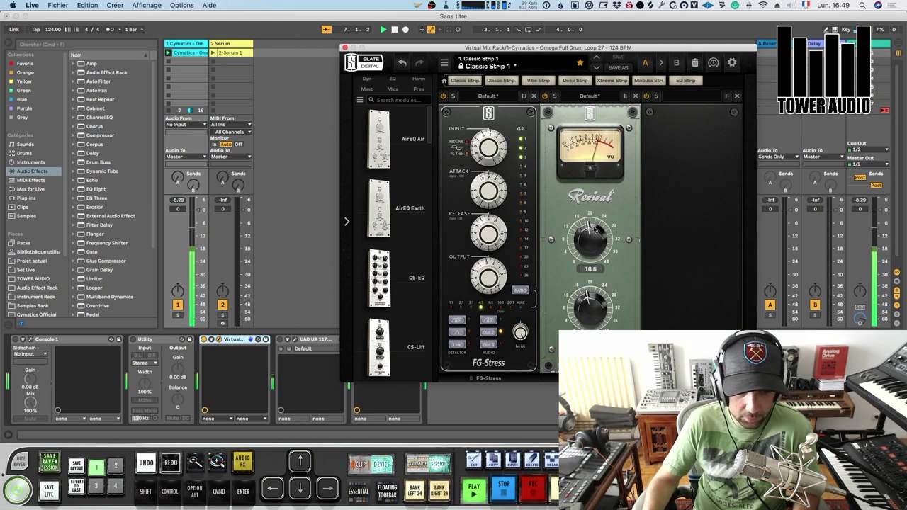
scroll(487, 278, "up", 5)
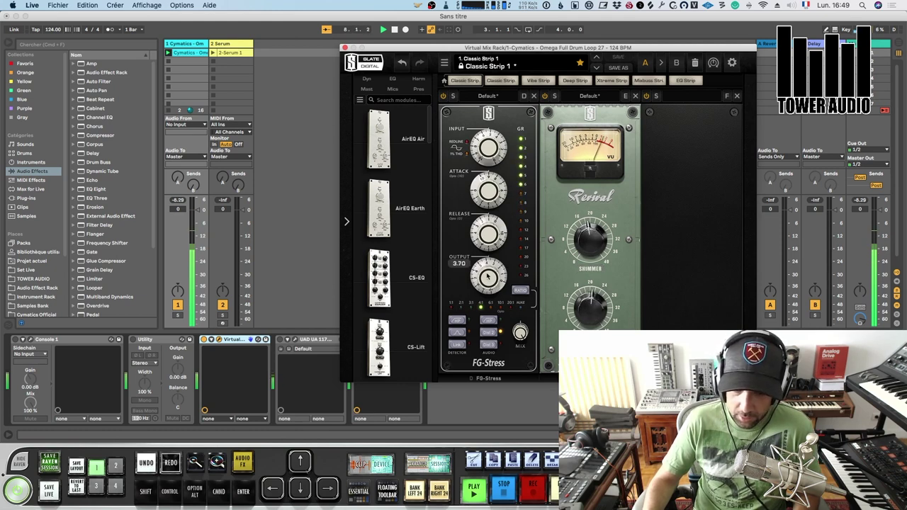
- Raise the FG-Stress output beyond 4.80 to drive track 1's level up
scroll(488, 278, "up", 3)
scroll(487, 278, "up", 4)
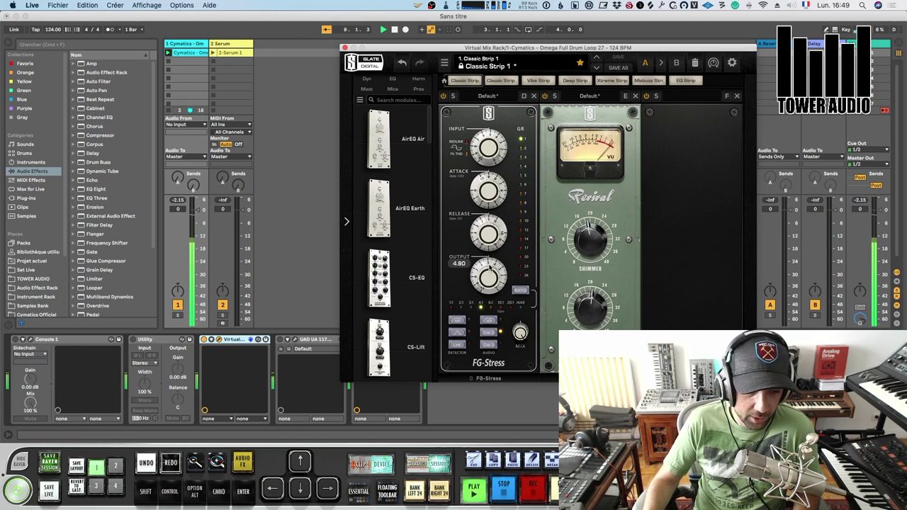
scroll(487, 278, "up", 3)
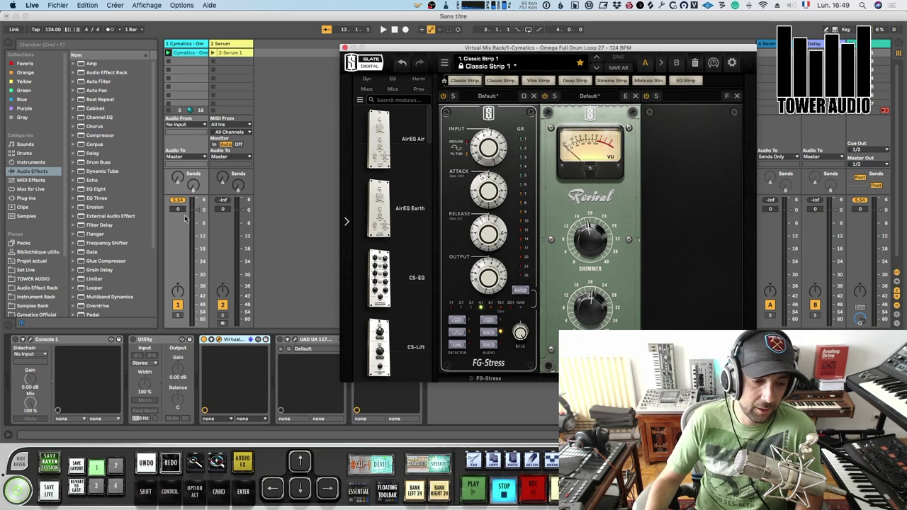
- Play the boosted loop, lower track 1's volume to -18.4 dB, and check the level on the track and master meters
key("space")
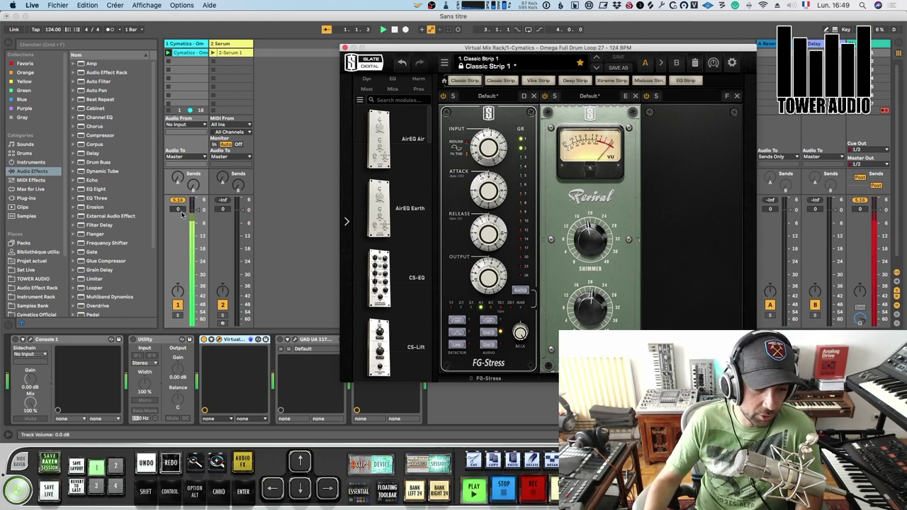
key("space")
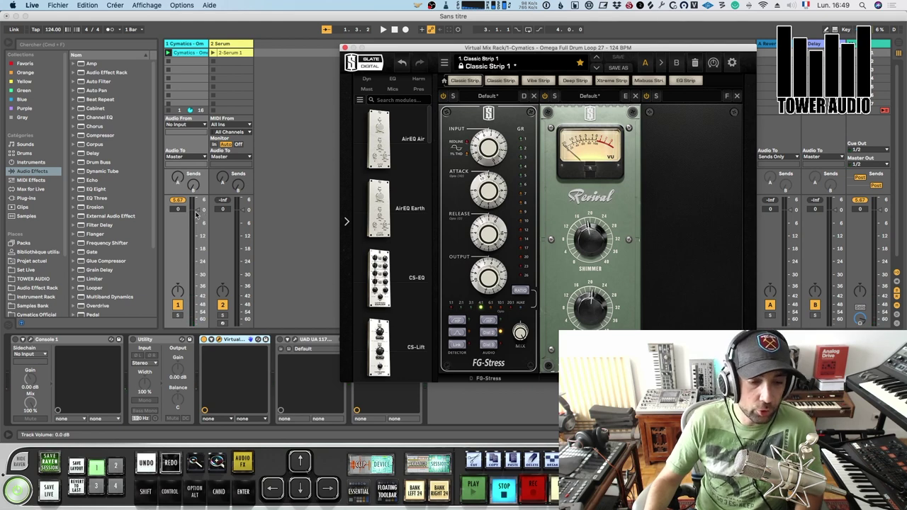
key("space")
left_click_drag(199, 212, 199, 249)
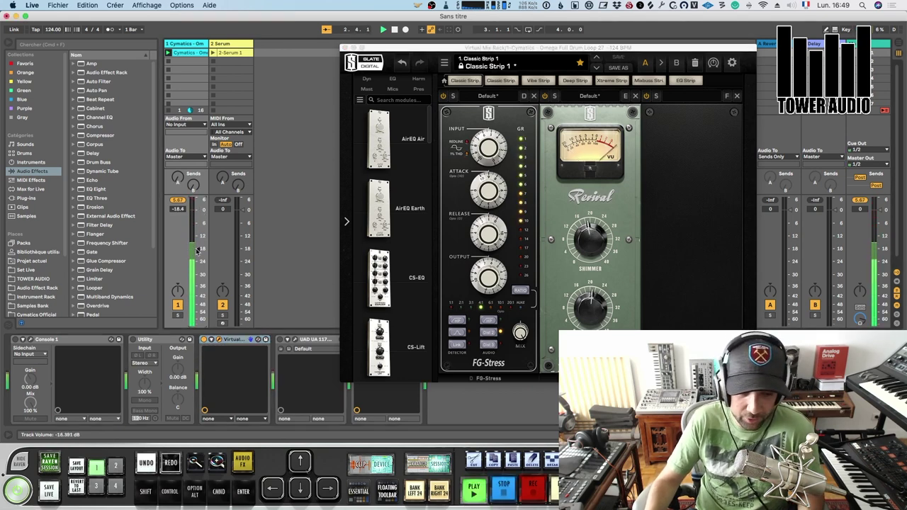
key("space")
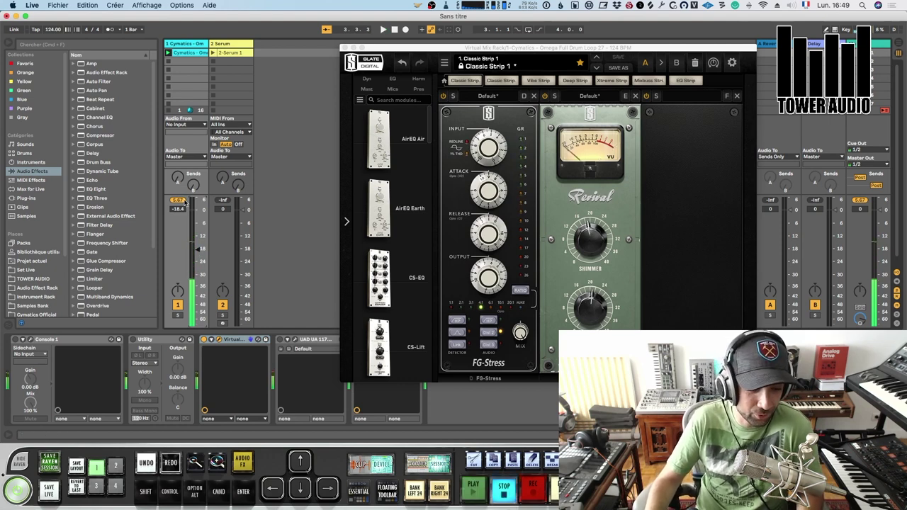
key("space")
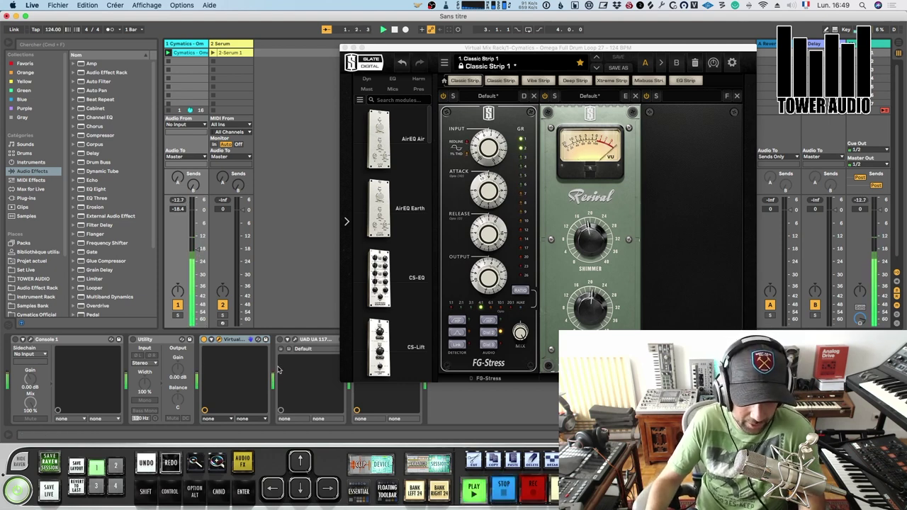
key("space")
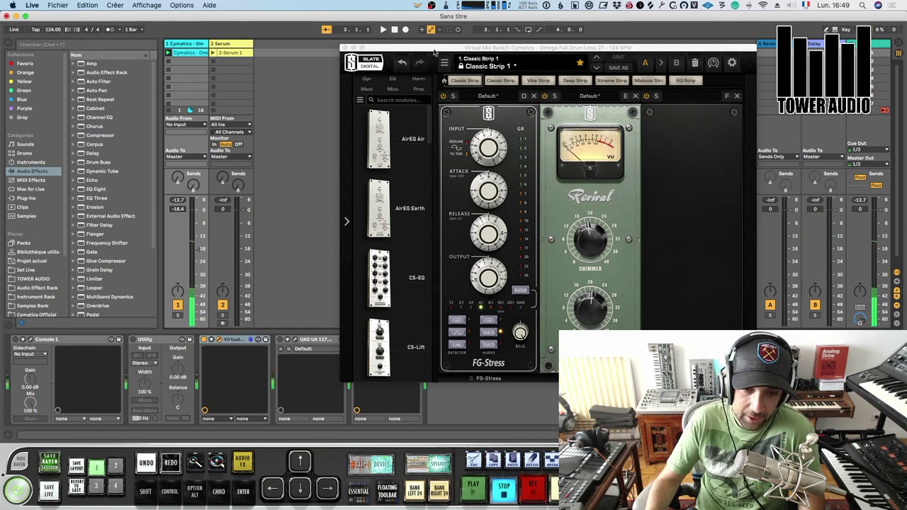
- Move the Virtual Mix Rack window off the device chain and examine the level meters between track 1's devices
left_click_drag(446, 47, 555, 49)
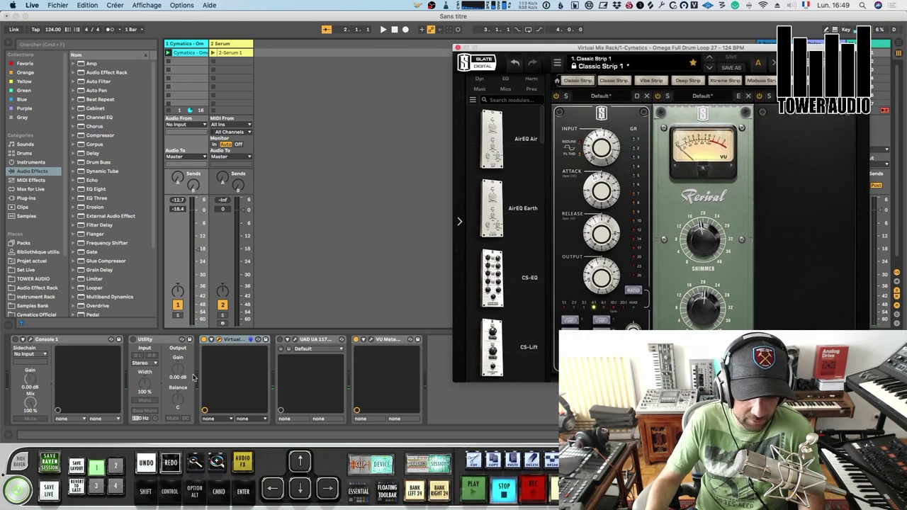
key("space")
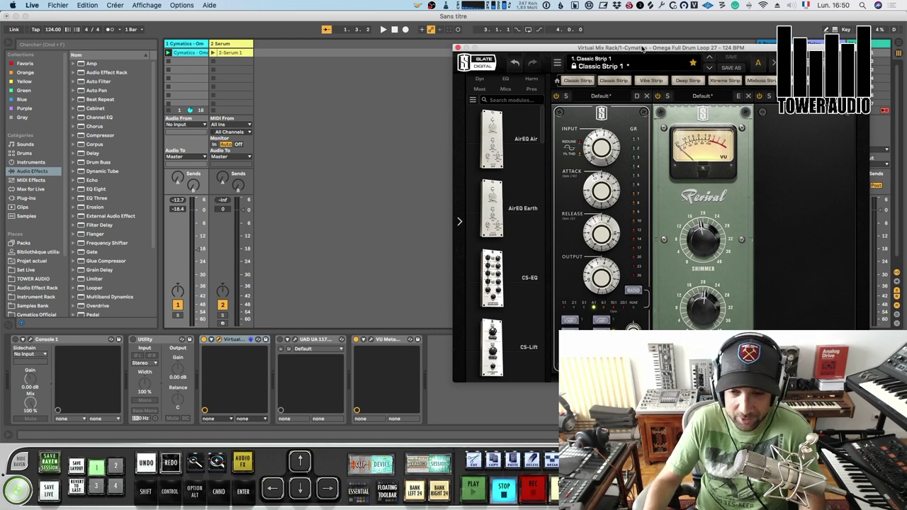
left_click_drag(642, 46, 563, 44)
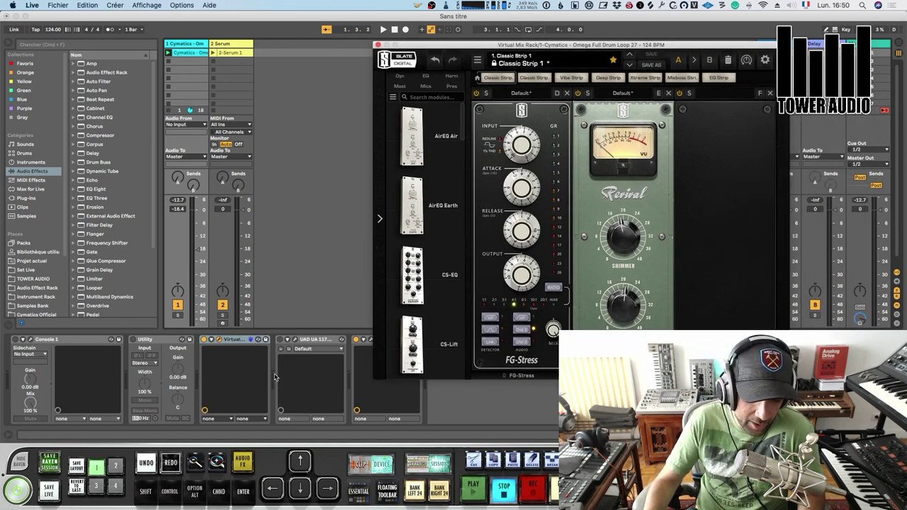
key("space")
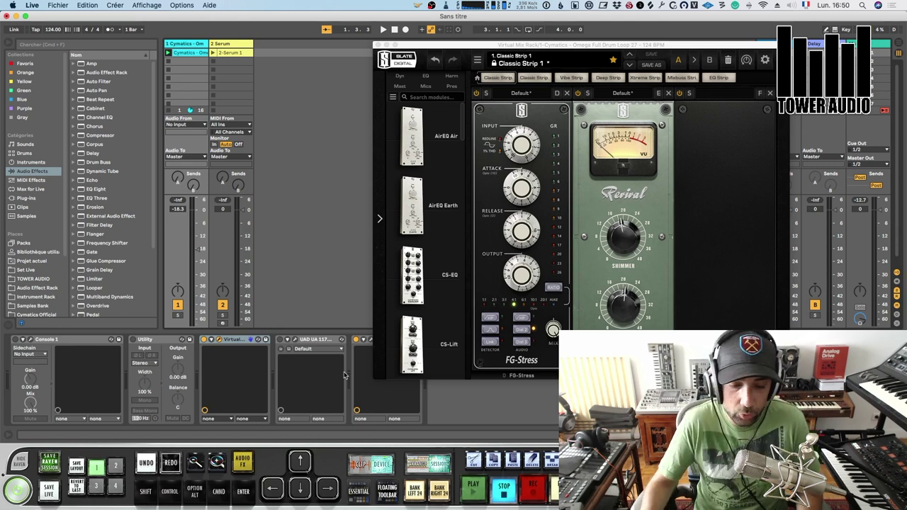
left_click_drag(447, 46, 402, 46)
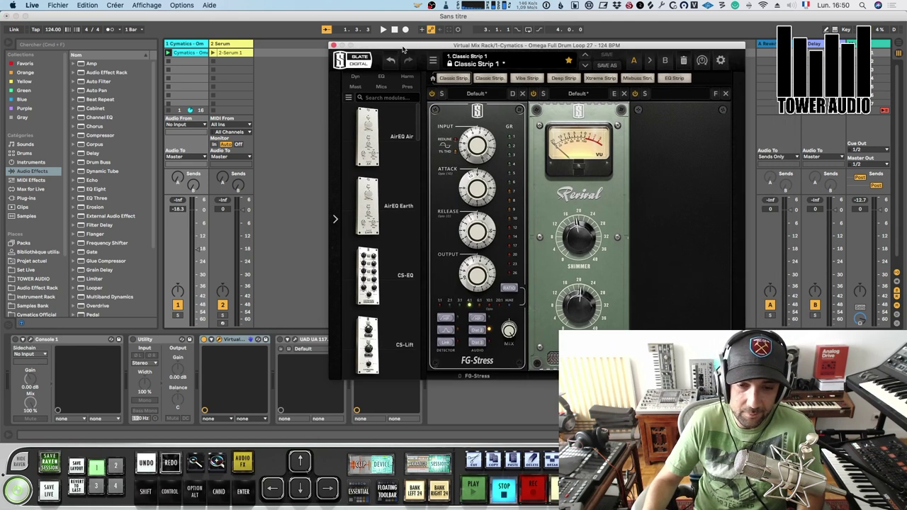
- Play the loop at the reduced level, reset track 1's volume to 0 dB, and play it again to compare the meters
key("space")
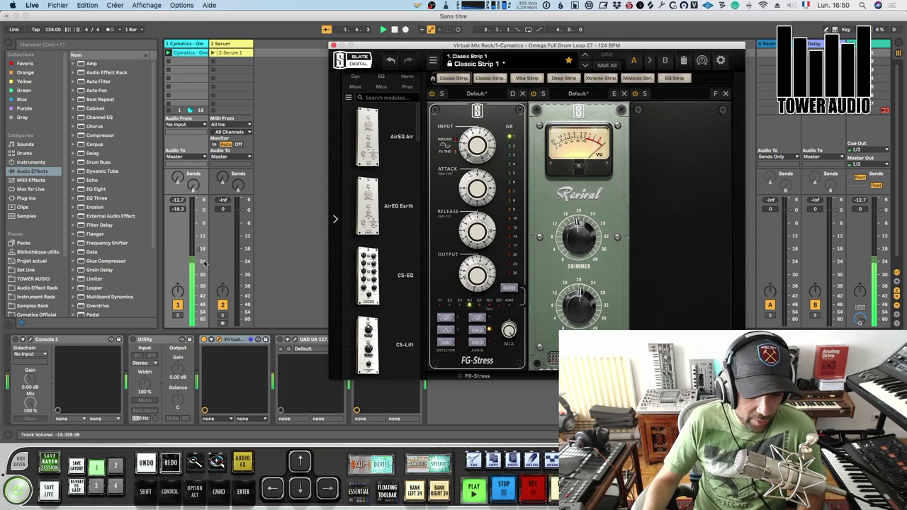
key("space")
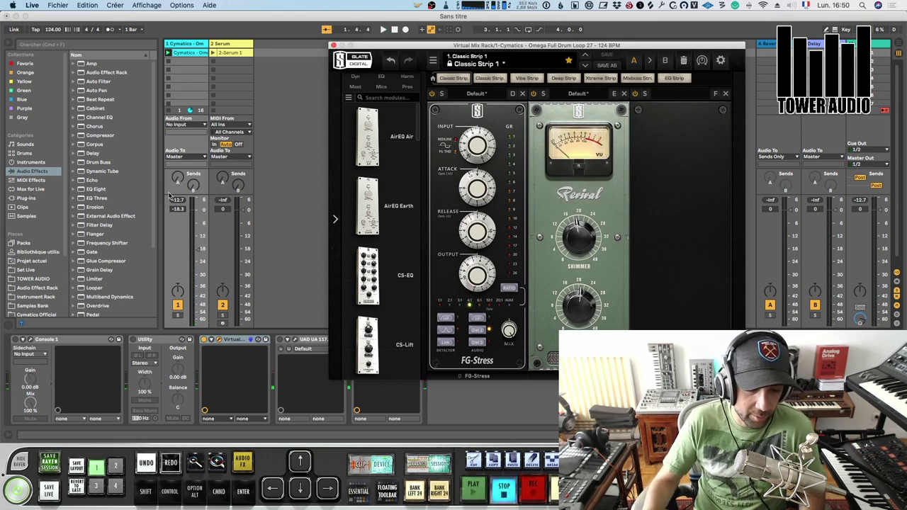
left_click_drag(199, 250, 183, 214)
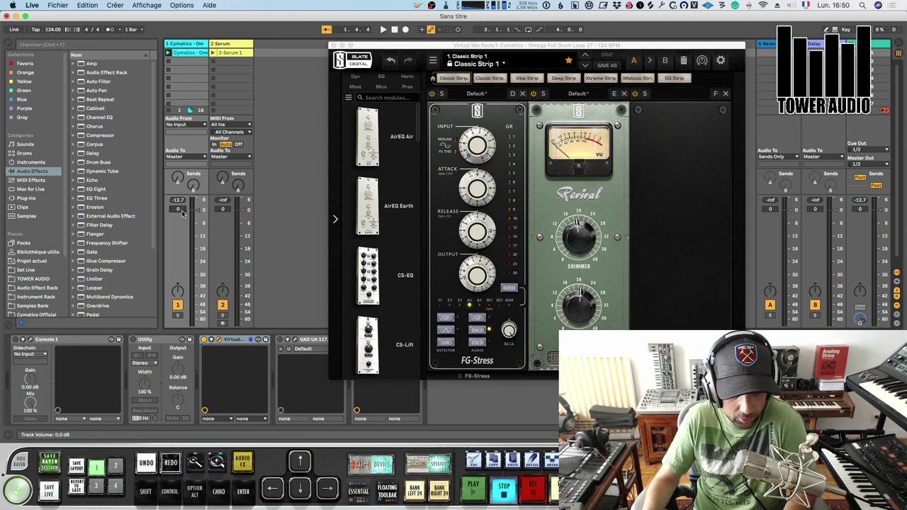
key("space")
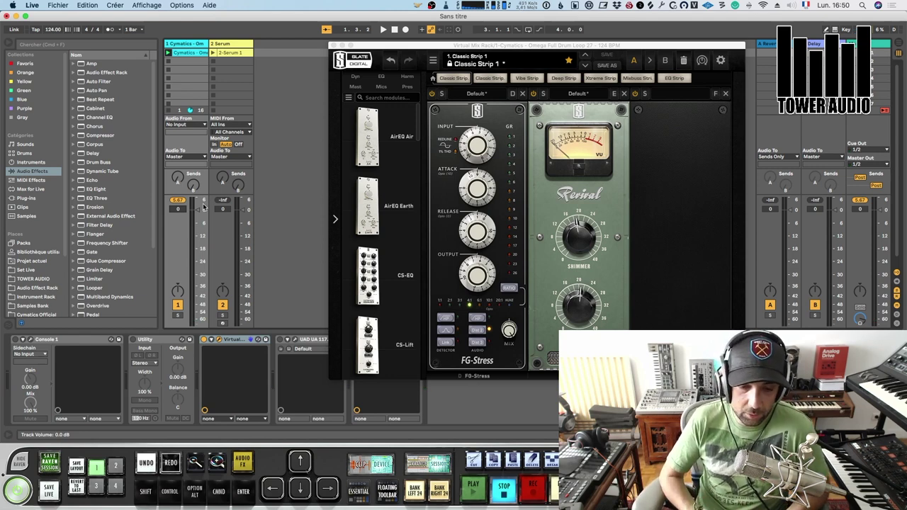
- Open the drum loop clip's sample settings, try raising the clip gain to 9.30 dB, and reset it to 0 dB
double_click(185, 53)
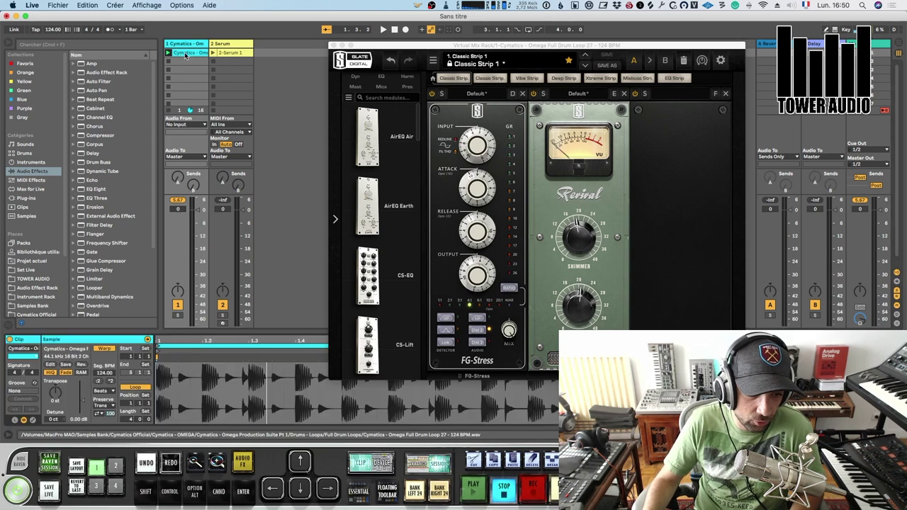
key("shift+Tab")
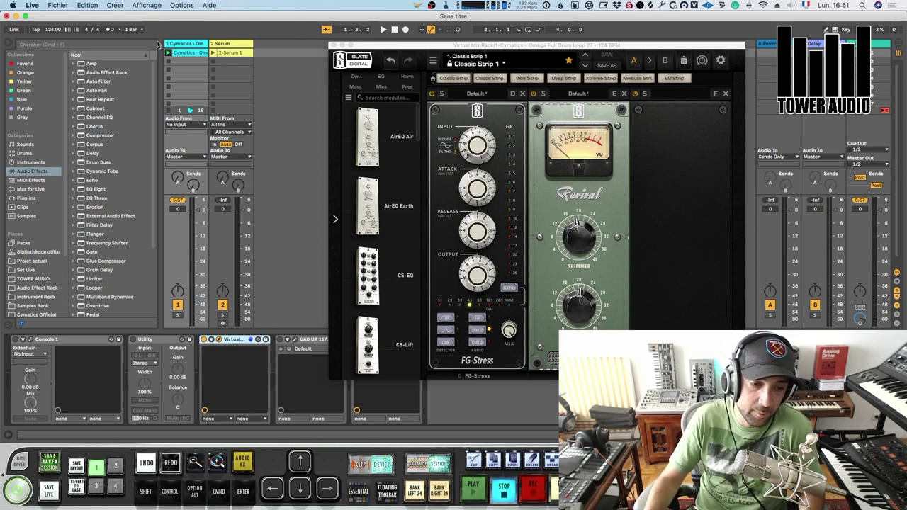
key("shift+Tab")
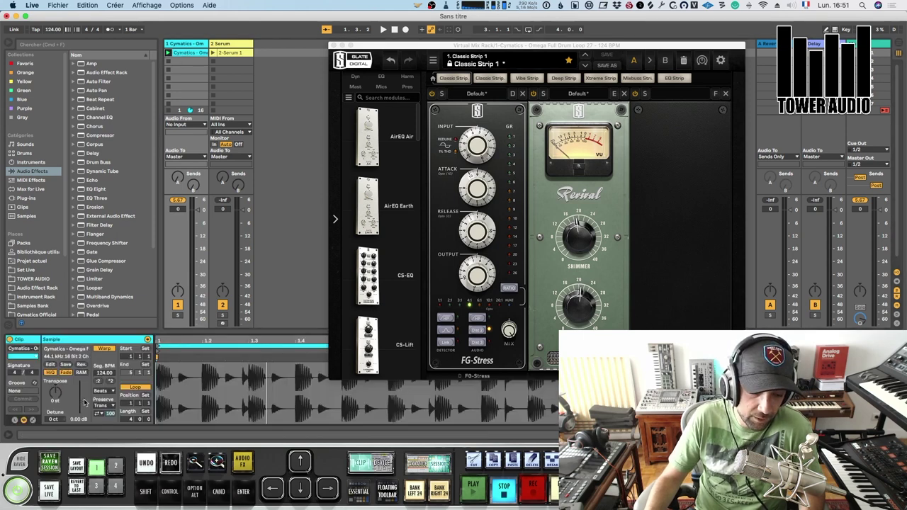
left_click_drag(83, 402, 87, 395)
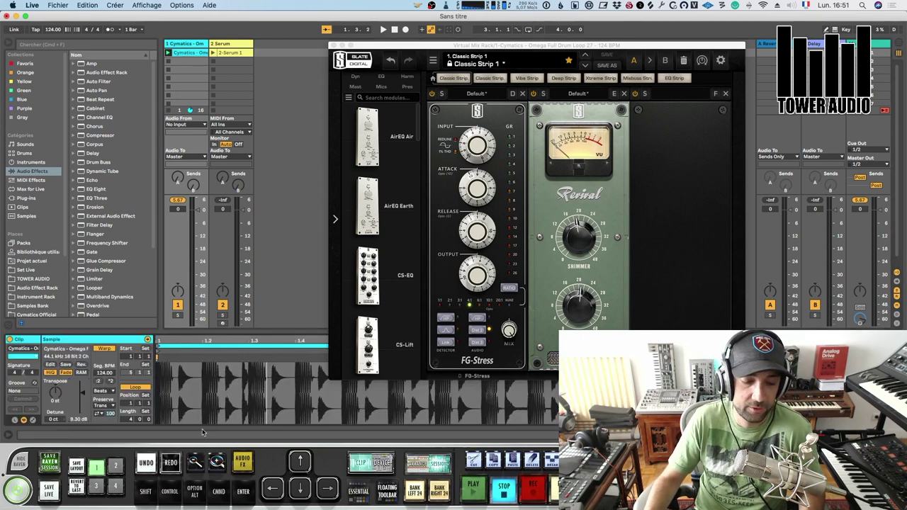
double_click(85, 395)
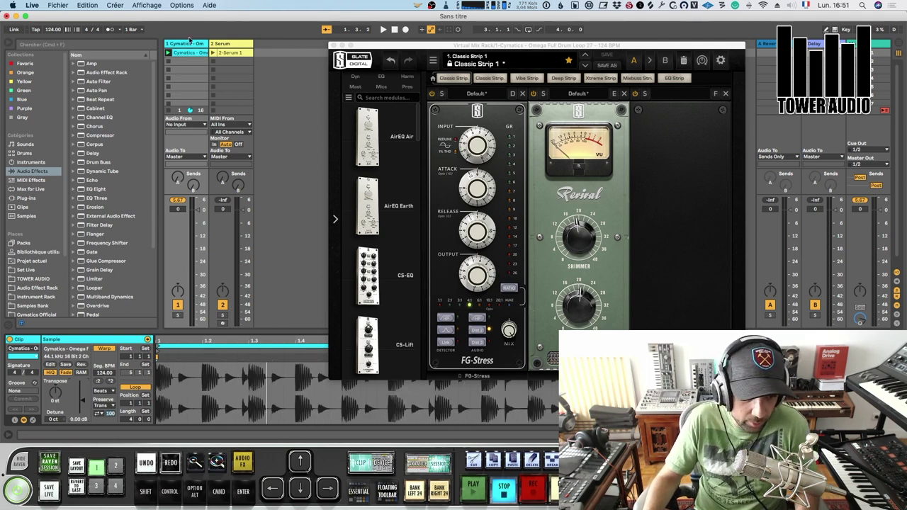
- Lower track 1's volume to -22.6 dB, raise the FG-Stress output while the loop plays, and set the volume to -19.5 dB
left_click(190, 42)
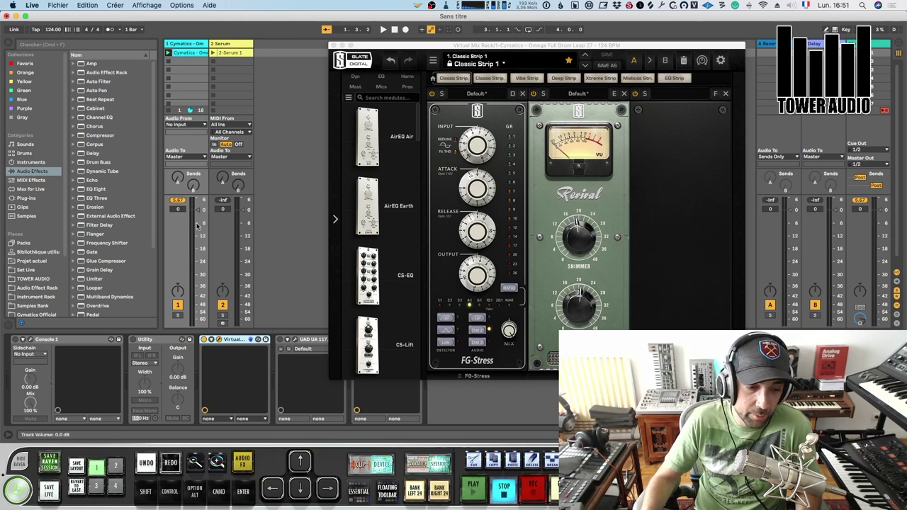
left_click_drag(200, 213, 201, 247)
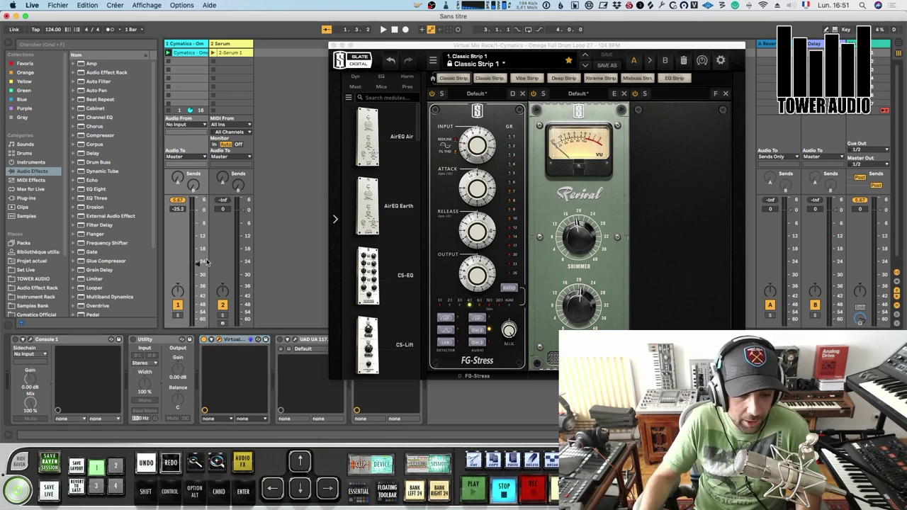
mouse_move(201, 263)
left_mouse_down()
mouse_move(201, 208)
mouse_move(201, 258)
left_mouse_up()
key("space")
left_click_drag(479, 274, 498, 171)
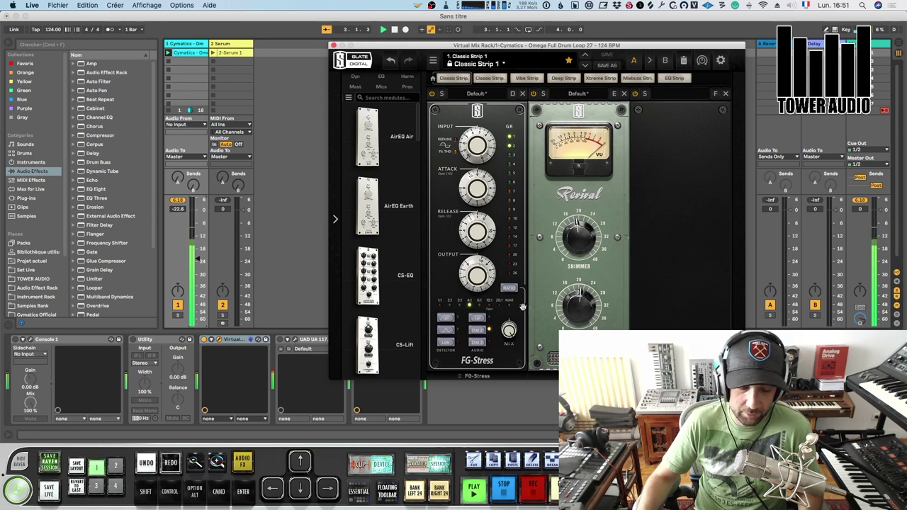
mouse_move(201, 258)
left_mouse_down()
mouse_move(199, 211)
mouse_move(206, 270)
mouse_move(206, 256)
left_mouse_up()
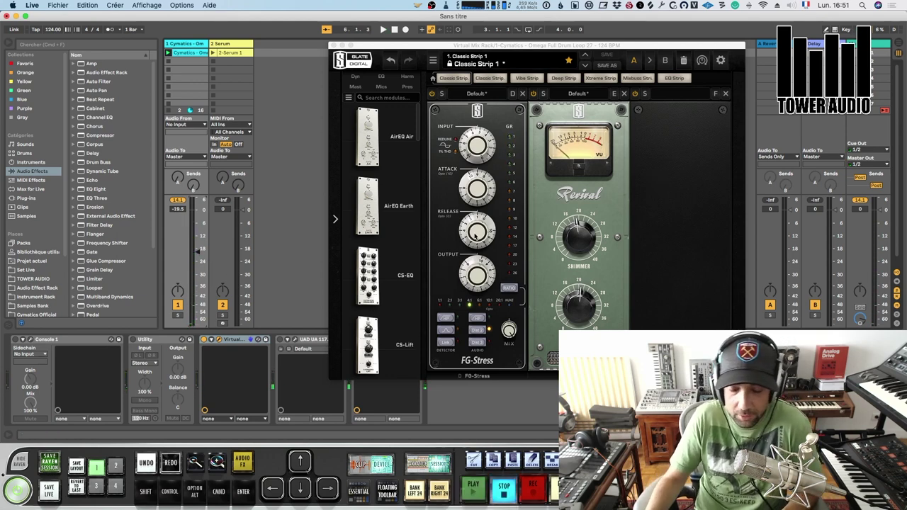
- Reduce the FG-Stress output to 7.40, reset track 1's volume to 0 dB, and play the loop to check the peaks
left_click_drag(488, 274, 486, 304)
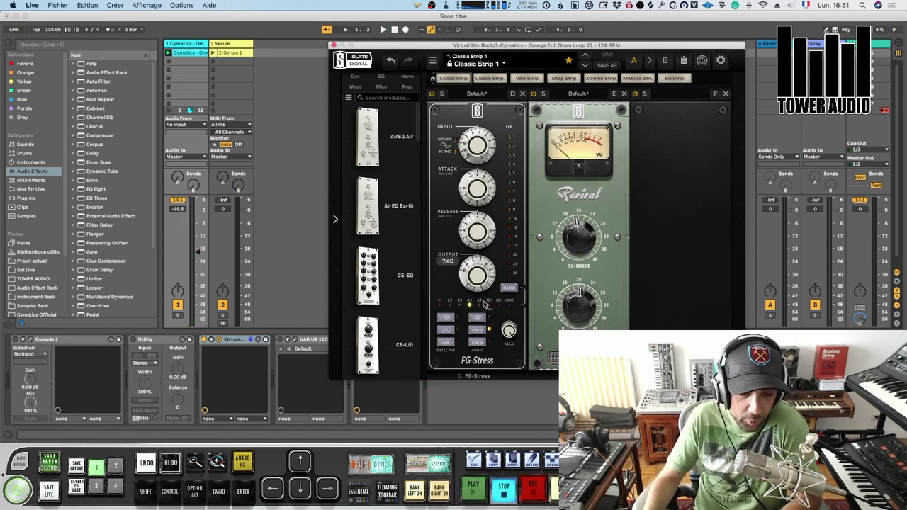
left_click_drag(193, 249, 199, 212)
left_click(180, 200)
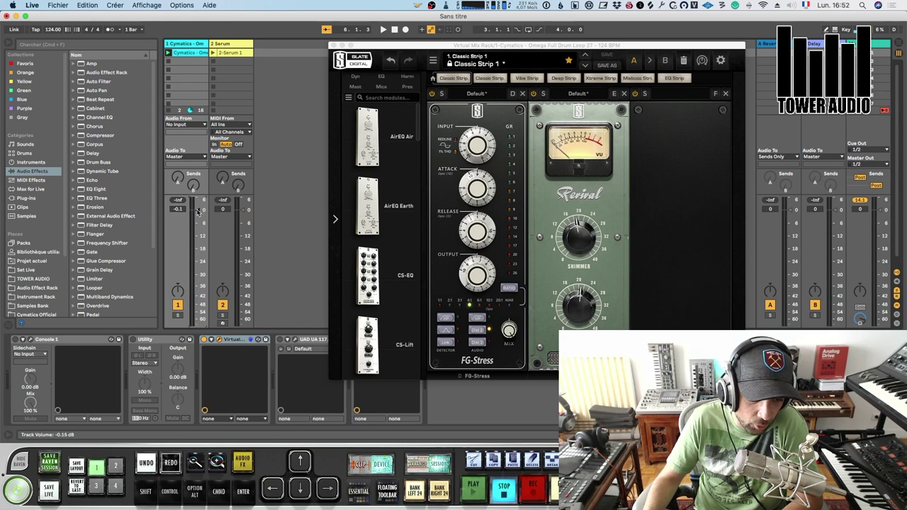
left_click(181, 210)
type("0")
key("Return")
key("space")
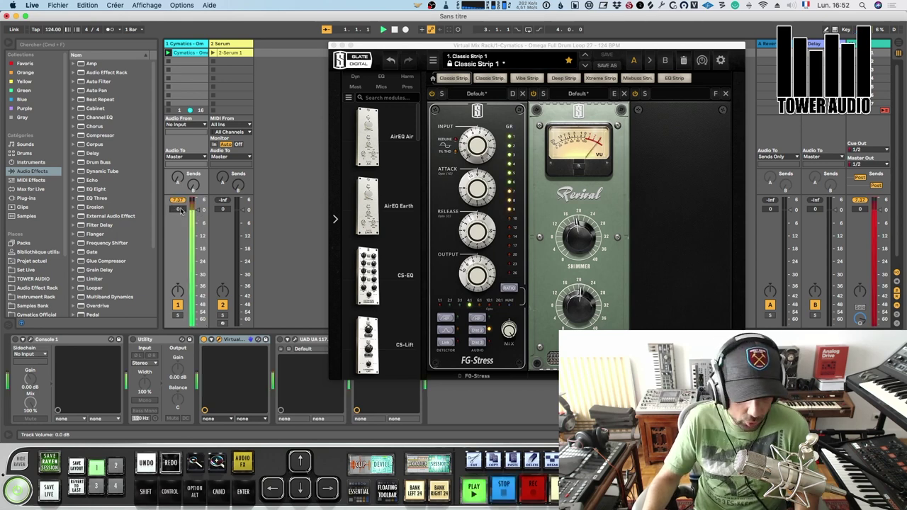
key("space")
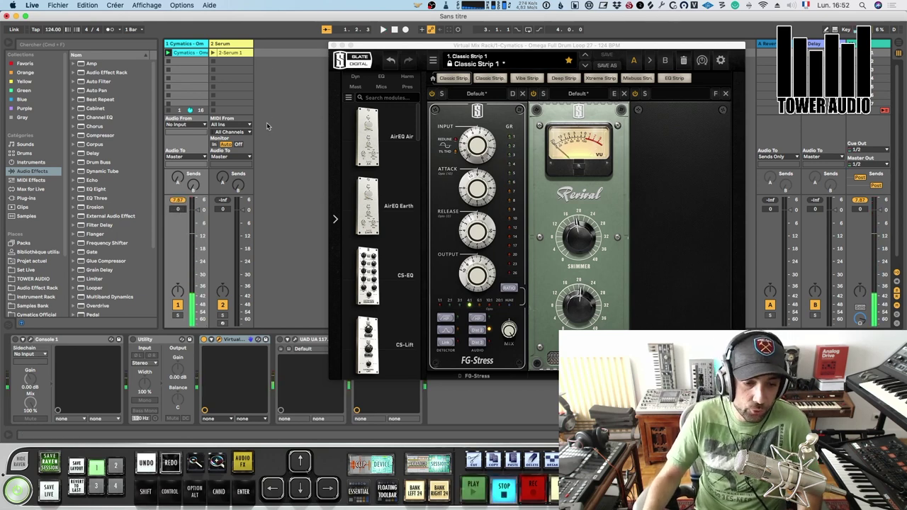
- Lower track 1's volume to -20.8 dB and play the loop in short bursts to check the track and master levels
left_click_drag(198, 210, 197, 248)
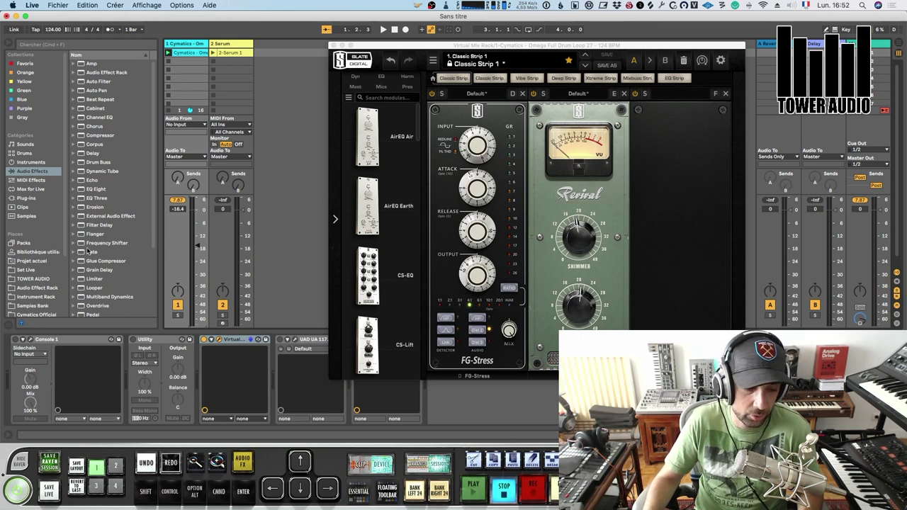
left_click_drag(191, 245, 198, 249)
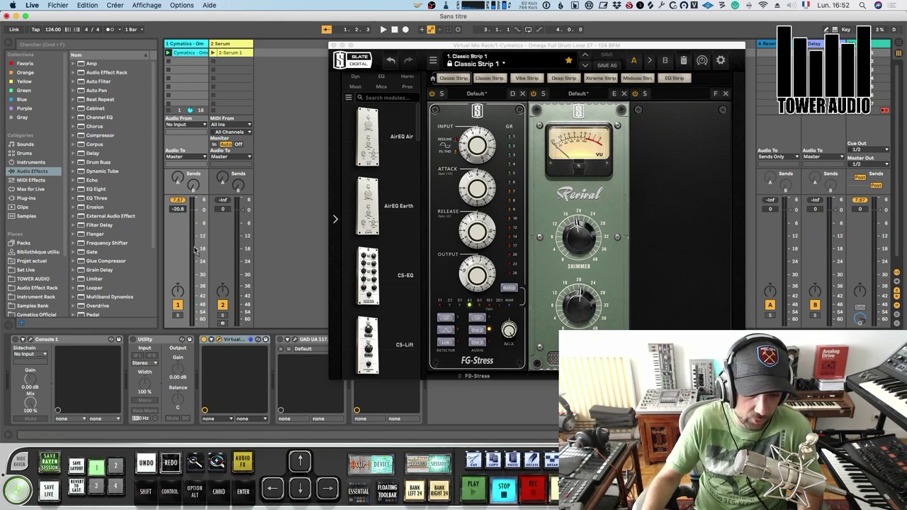
key("space")
key("space")
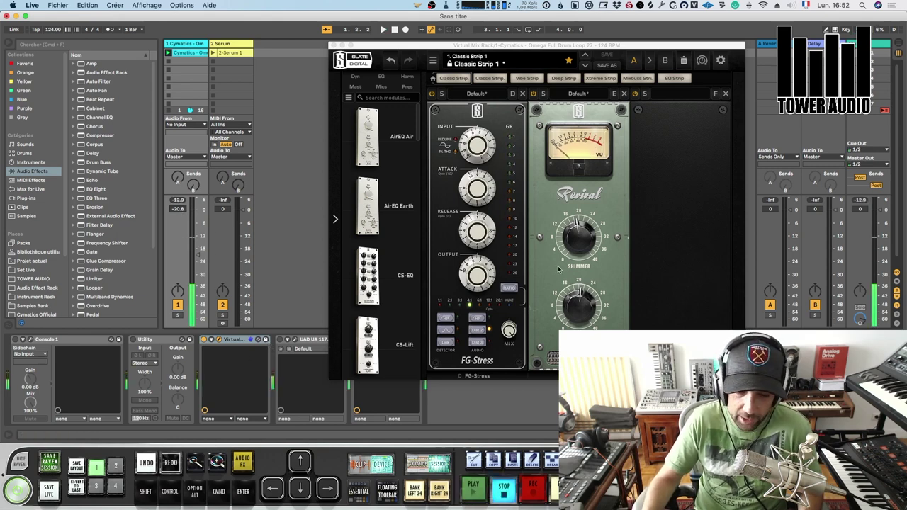
left_click(572, 235)
key("space")
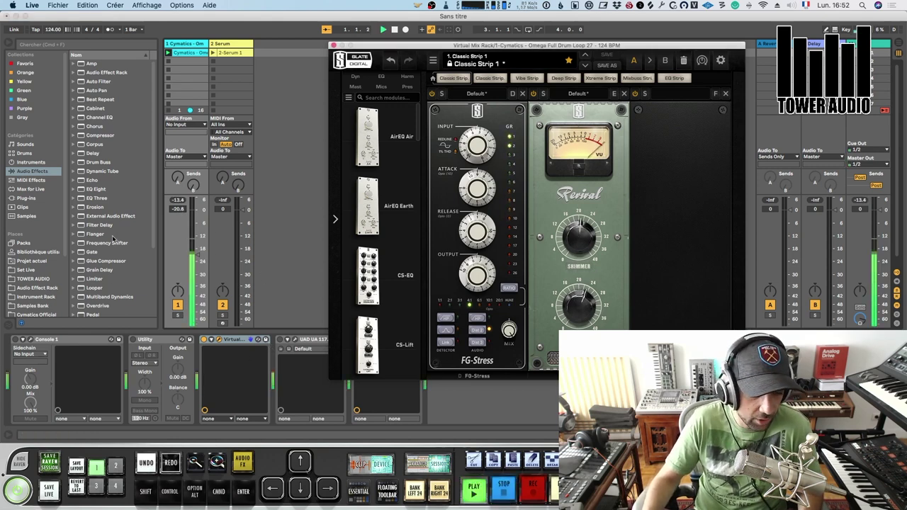
key("space")
- Lower the FG-Stress output to 4.50 during playback with track 1's volume near 0 dB, and set the track volume to -20.8 dB
left_click_drag(198, 255, 198, 209)
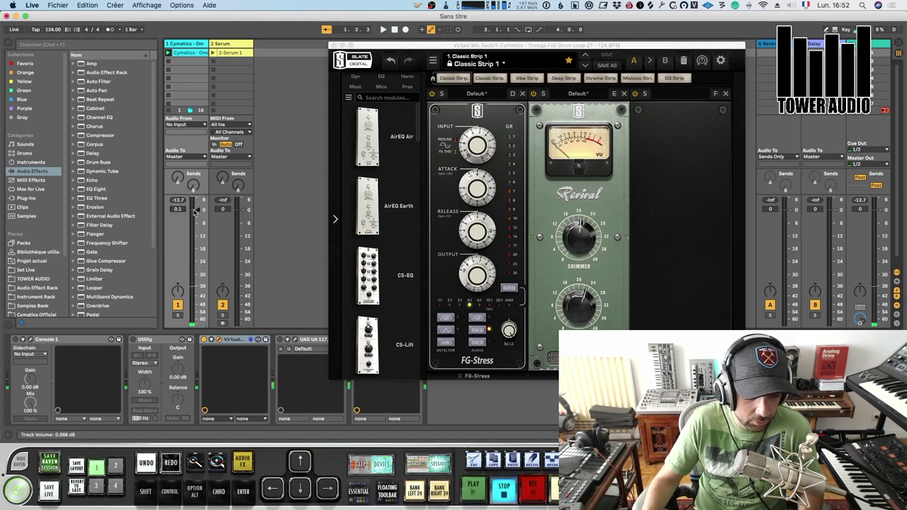
key("space")
left_click_drag(483, 275, 488, 306)
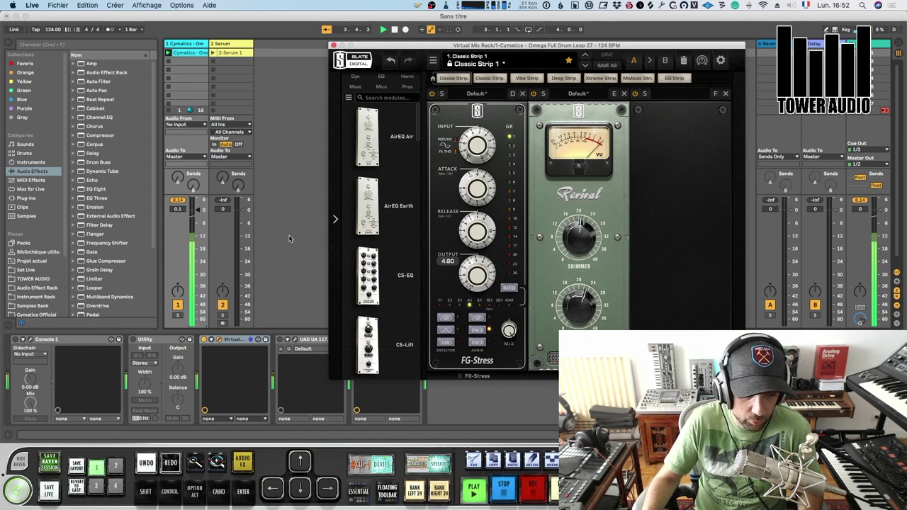
key("space")
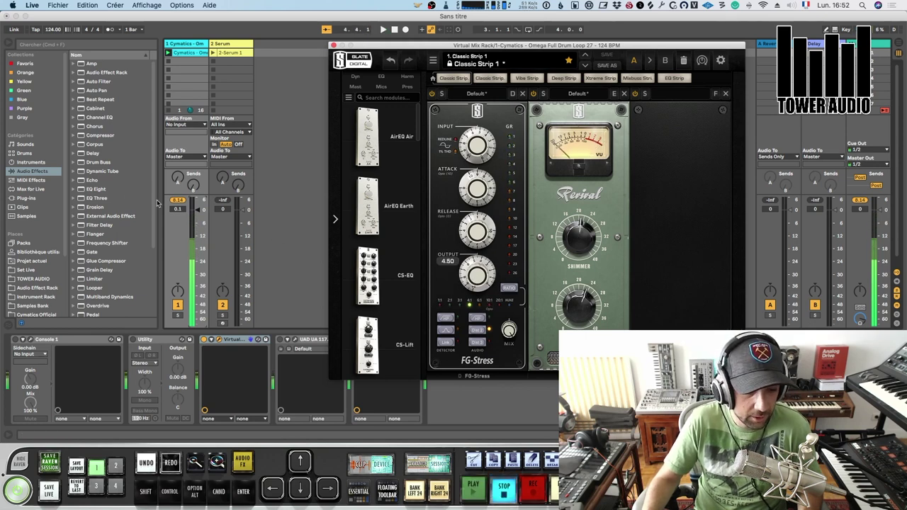
left_click_drag(196, 212, 202, 256)
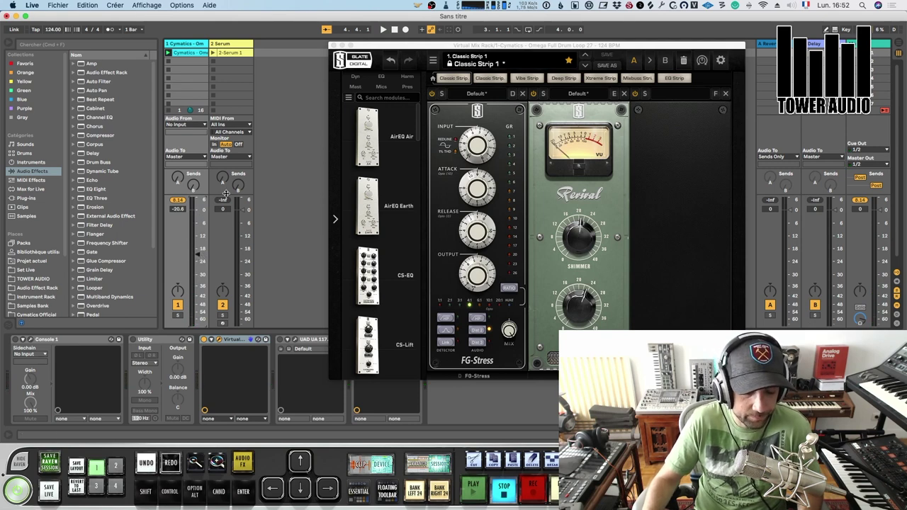
- Close the Virtual Mix Rack window, open the VU Meter, and move it between Utility and Virtual Mix Rack in track 1's device chain
left_click(332, 45)
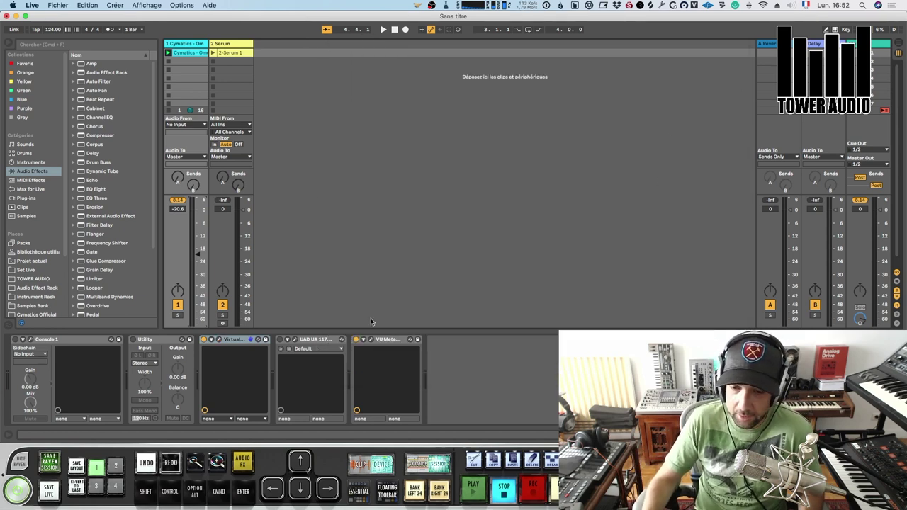
left_click(370, 339)
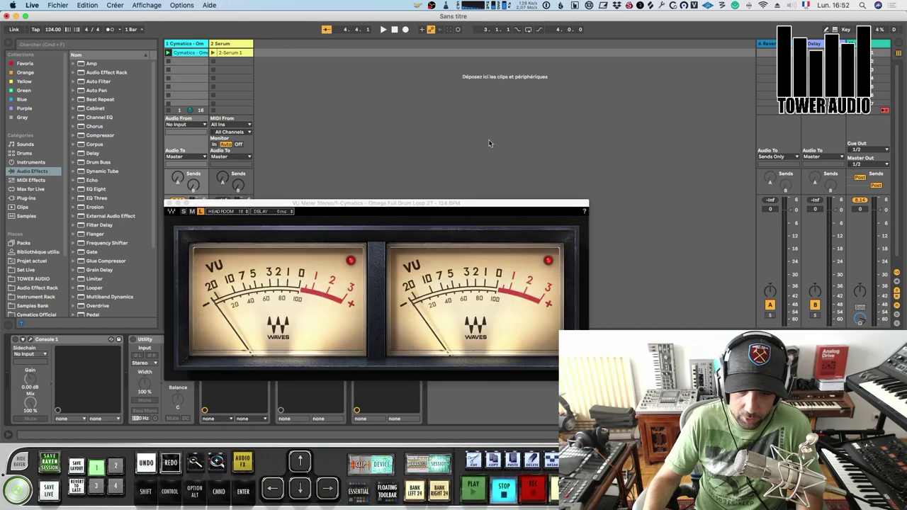
left_click_drag(485, 204, 617, 96)
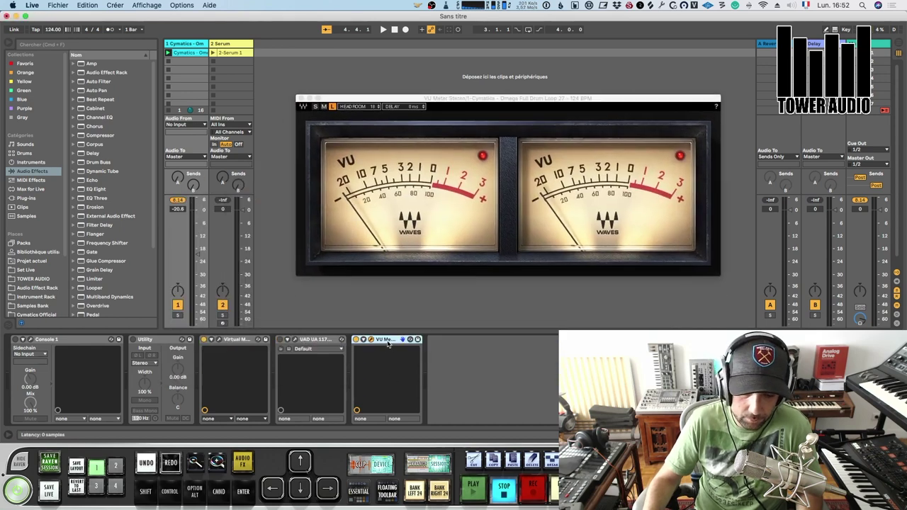
left_click_drag(287, 349, 213, 364)
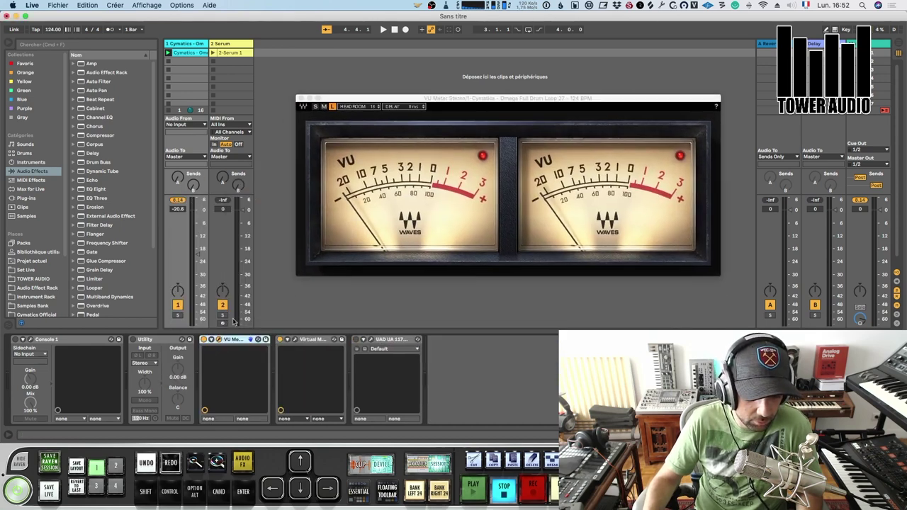
- Enable the Utility device and set its output gain to -12.8 dB while checking the loop on the VU Meter
key("space")
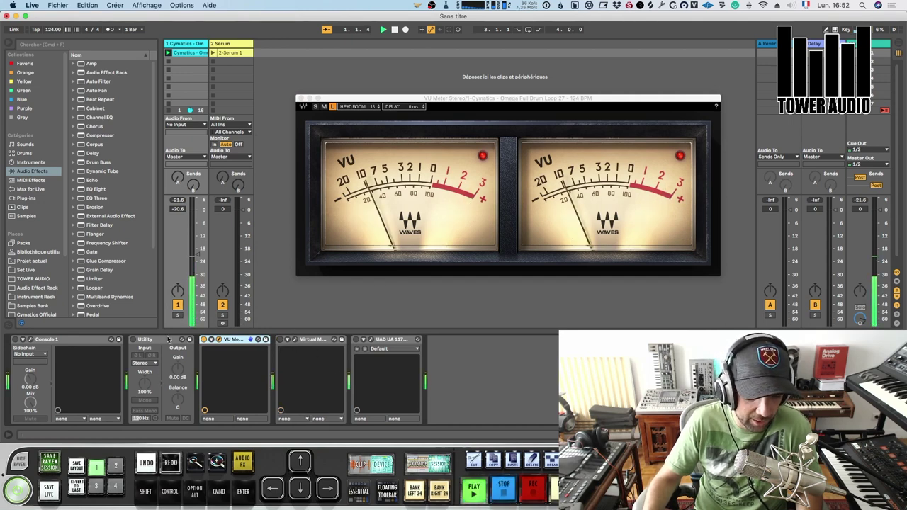
left_click(168, 339)
key("space")
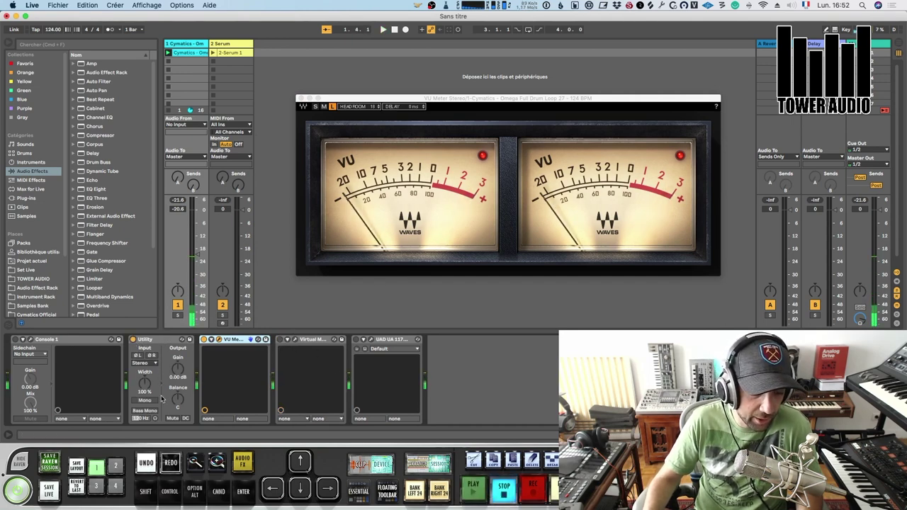
key("space")
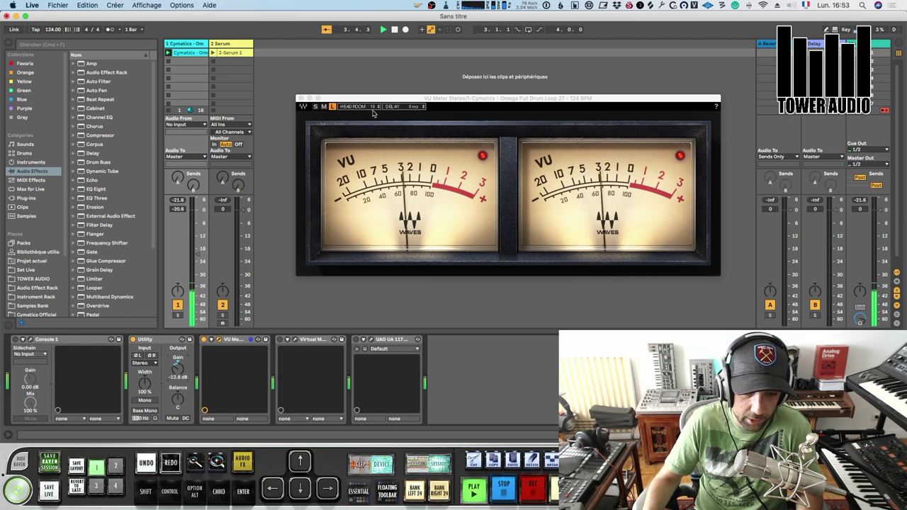
key("space")
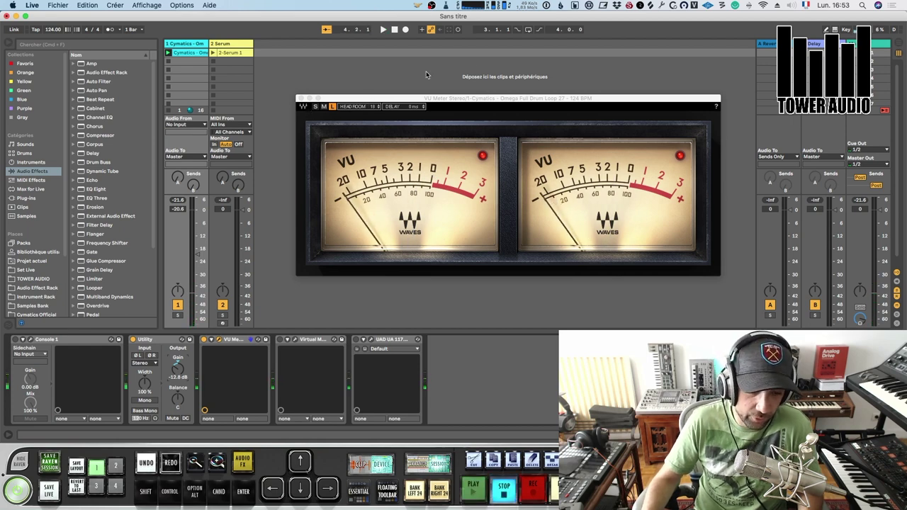
- Close the VU Meter, play the loop to check track 1's level, and reopen the VU Meter to compare its reading during playback
left_click_drag(359, 99, 350, 128)
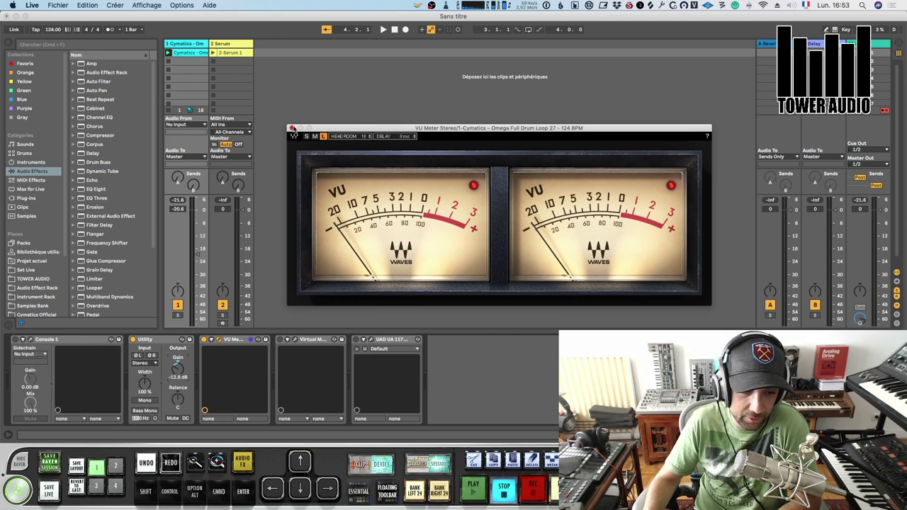
left_click(291, 128)
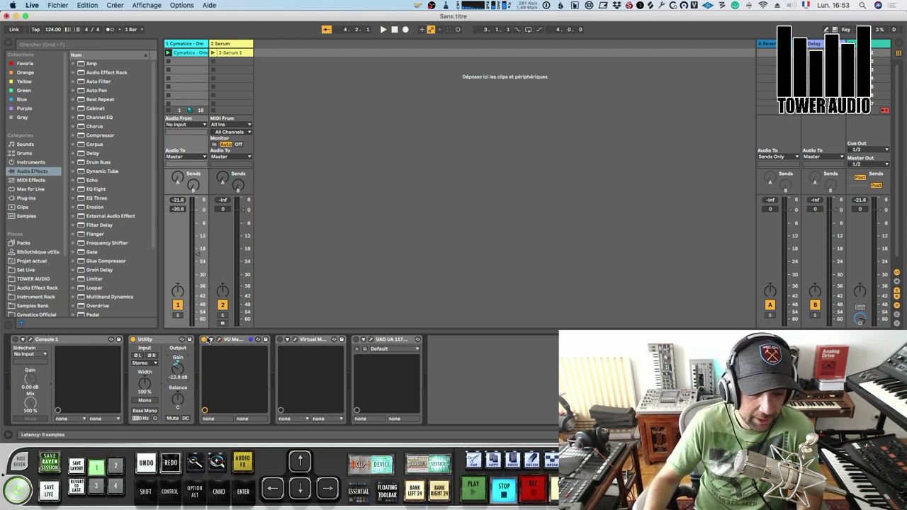
key("space")
key("space")
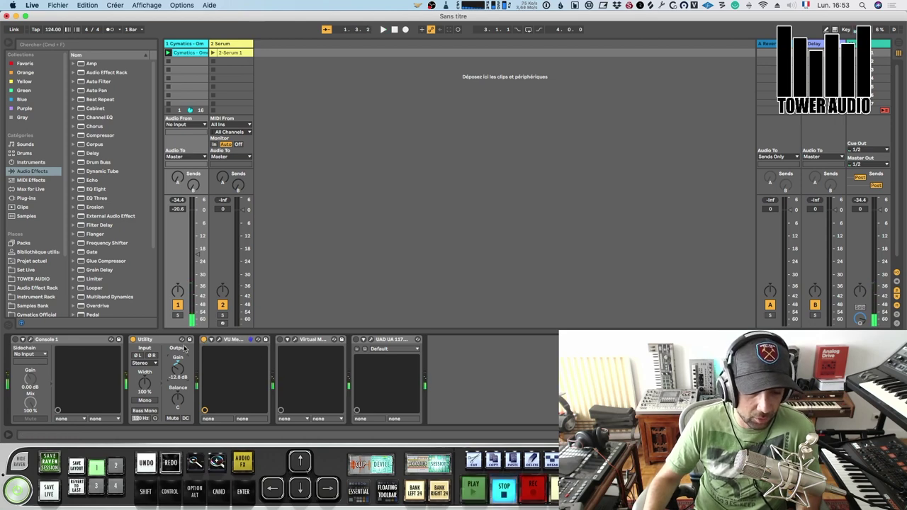
left_click(218, 340)
key("space")
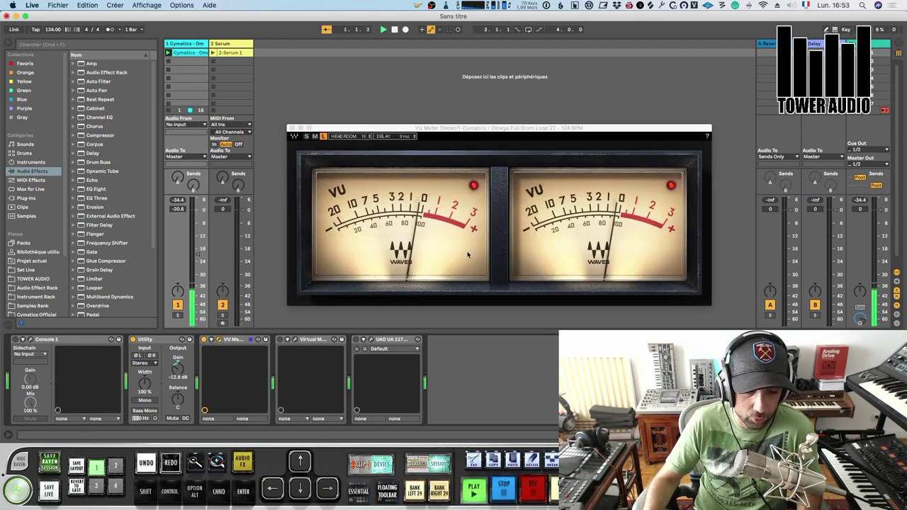
- Open Virtual Mix Rack beside the VU Meter, move the VU Meter after it in the device chain, and play the loop
left_click(281, 339)
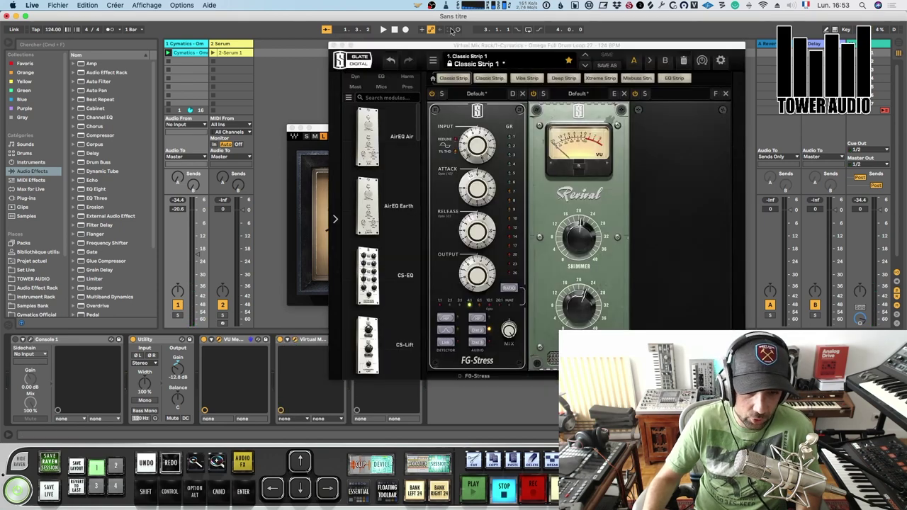
left_click_drag(443, 46, 573, 68)
left_click_drag(229, 346, 354, 345)
key("space")
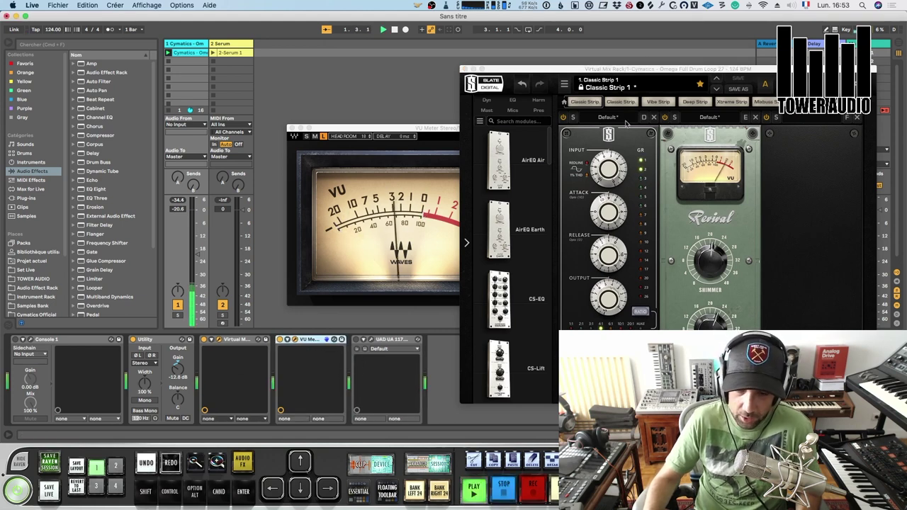
- Raise the first module's input to 8.10 and lower its output in Virtual Mix Rack, and close its window
left_click(607, 162)
left_click_drag(608, 161, 607, 146)
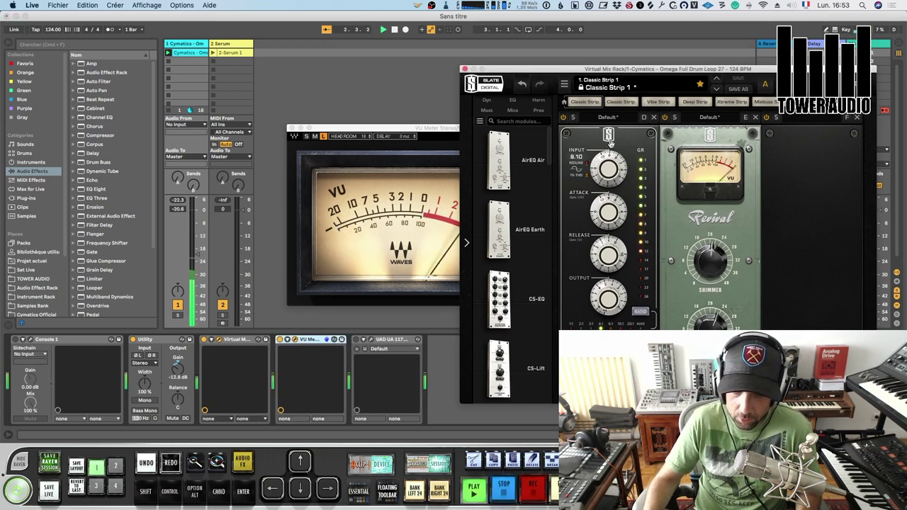
left_click_drag(607, 296, 608, 322)
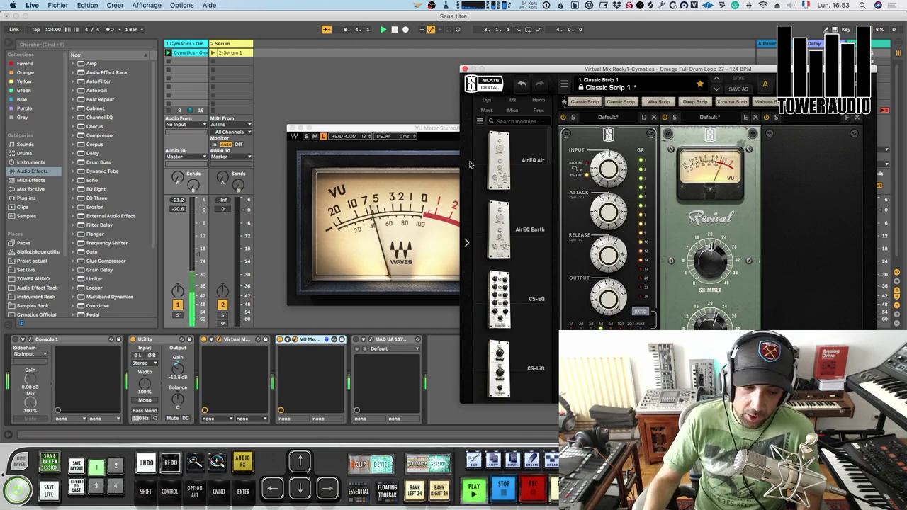
left_click(464, 69)
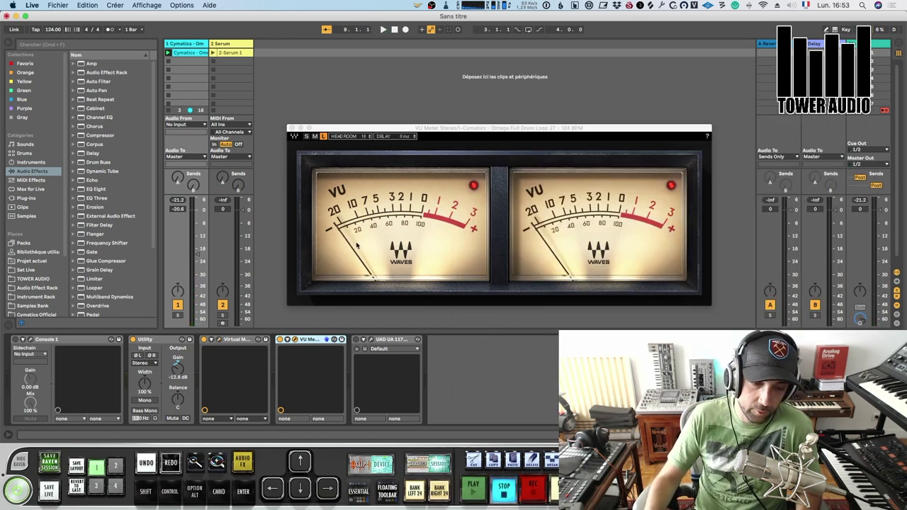
- Set track 1's volume to 0 dB while the loop plays, restart playback, and reset the track's peak level
key("space")
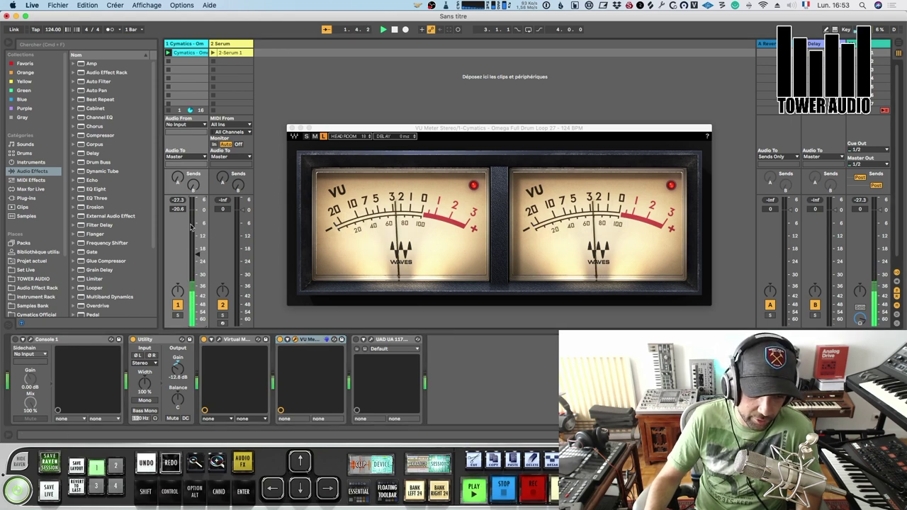
left_click_drag(197, 253, 202, 207)
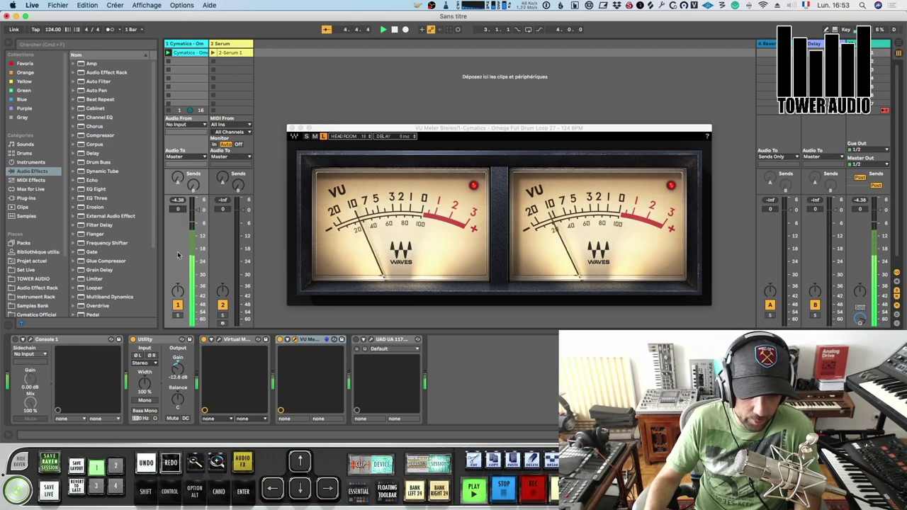
key("space")
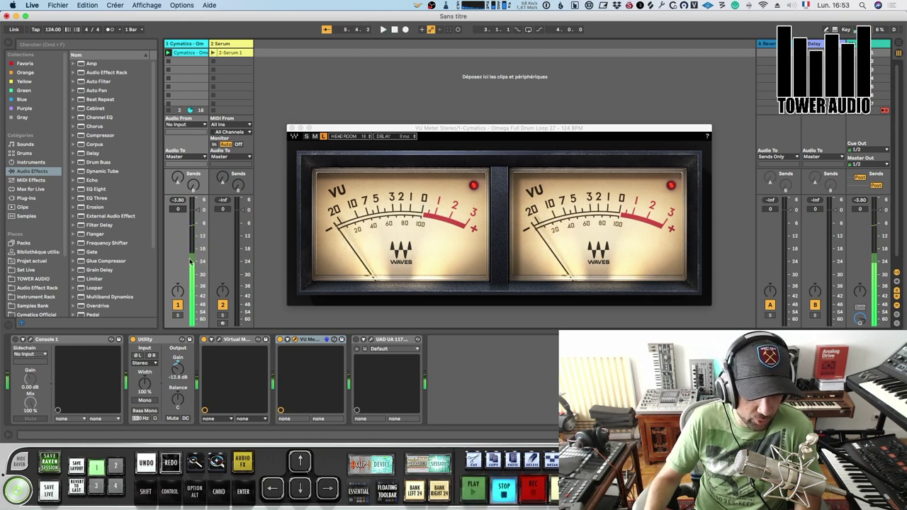
key("space")
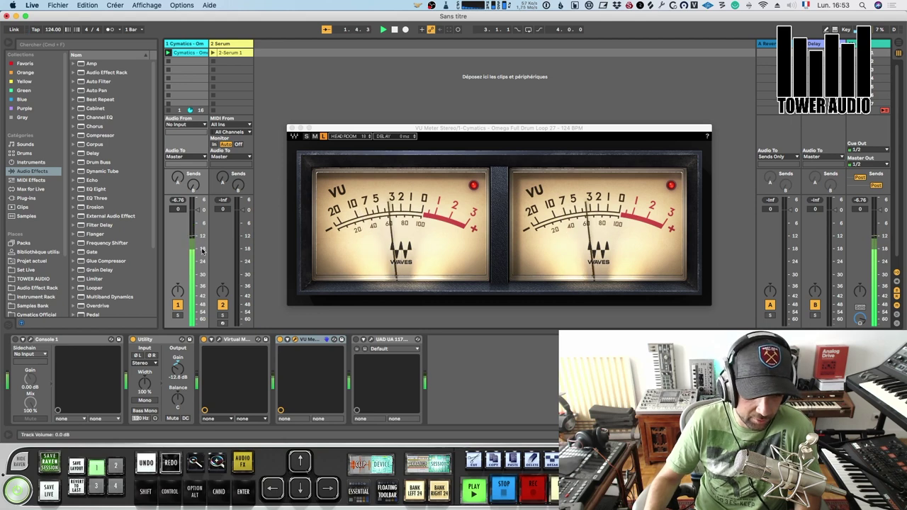
left_click(180, 200)
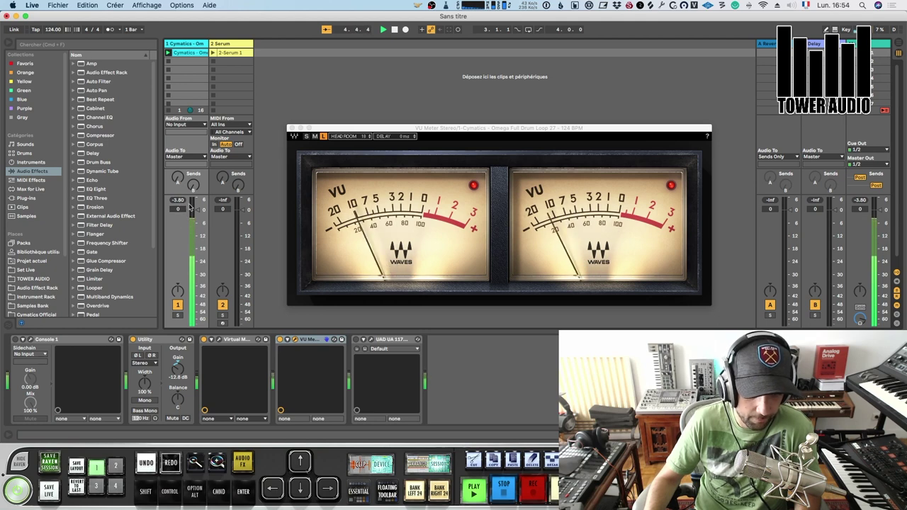
- Restart the loop repeatedly to compare track 1's peak level with the VU Meter reading
key("space")
key("space")
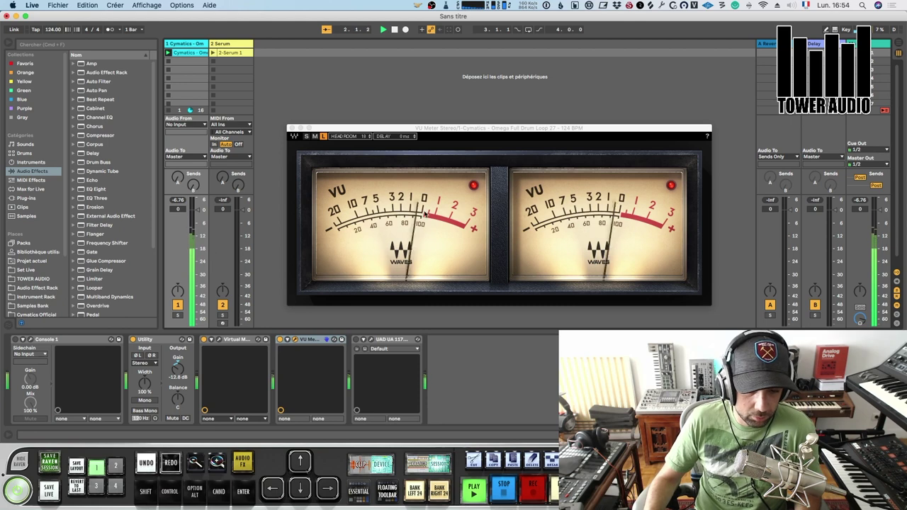
key("space")
key("space")
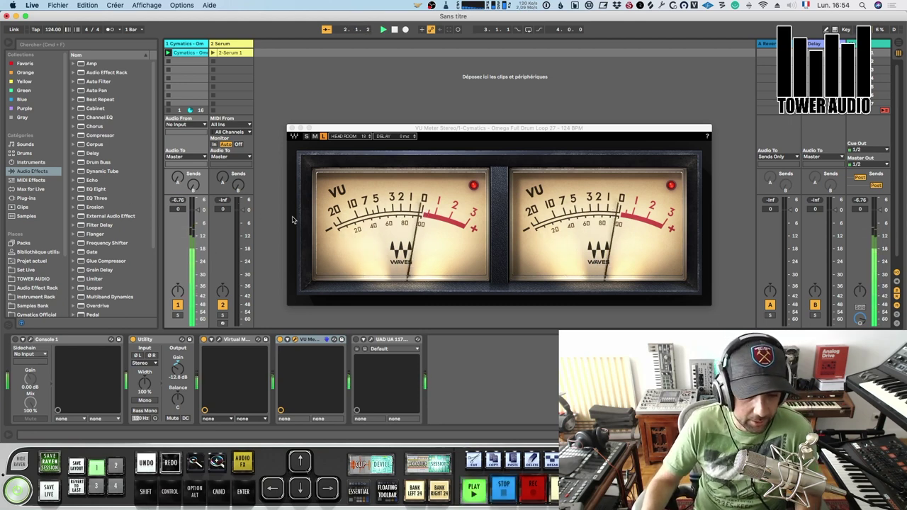
key("space")
key("space")
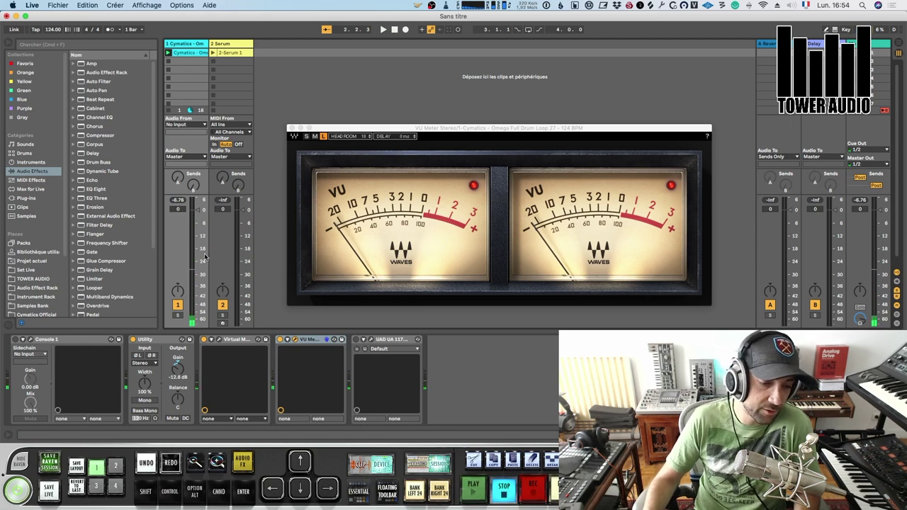
key("space")
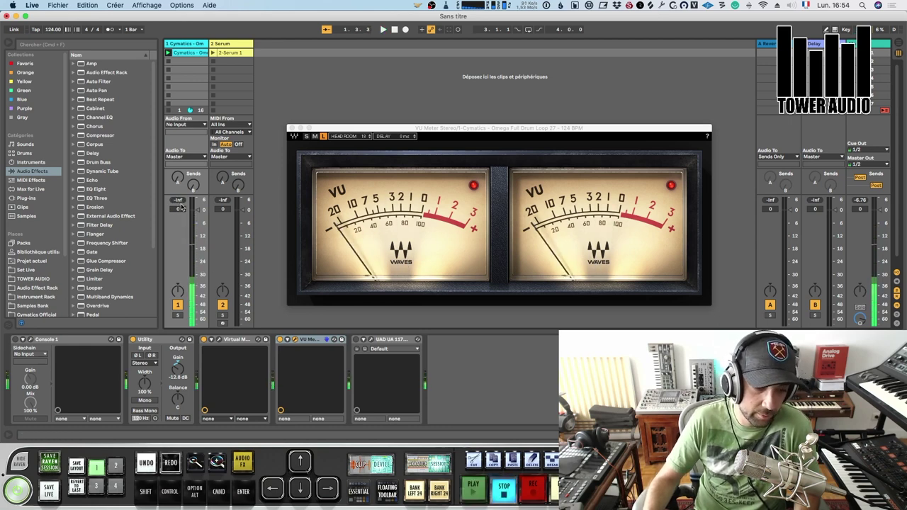
- Play the loop and lower track 1's volume to -12.2 dB while watching the VU Meter
key("space")
key("space")
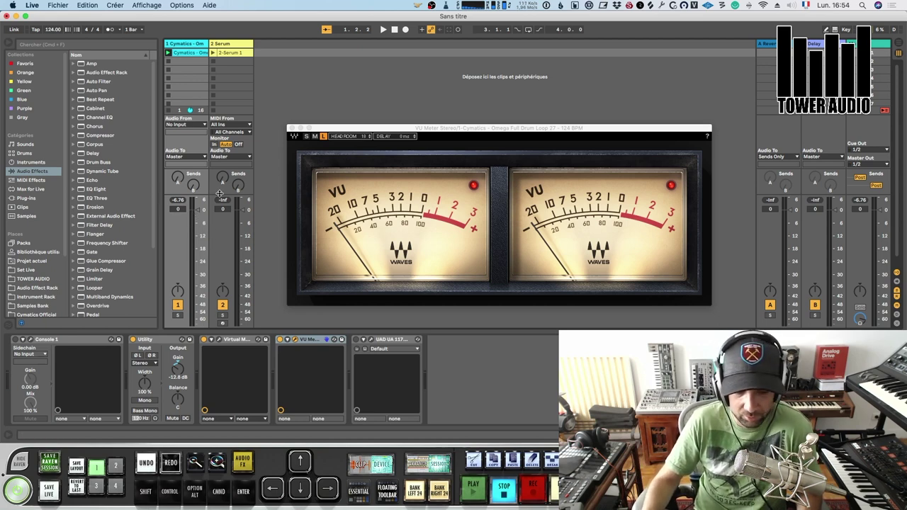
key("space")
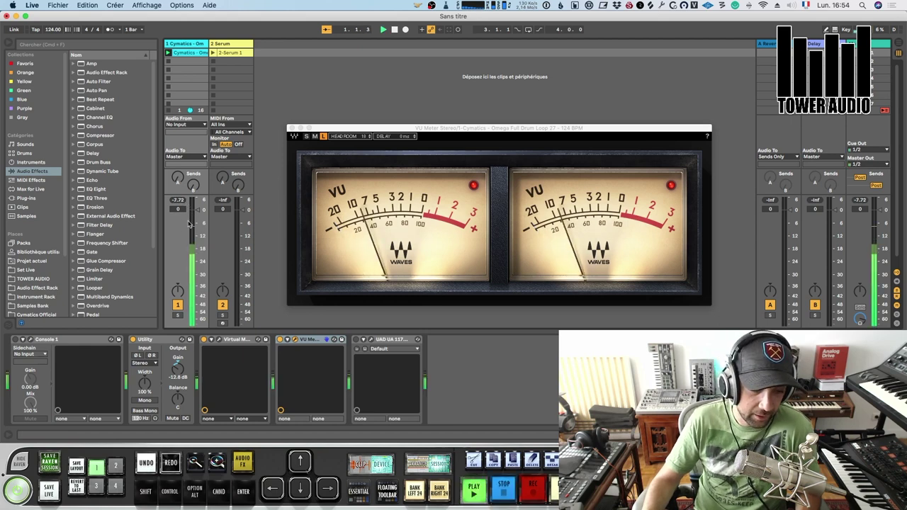
left_click_drag(199, 211, 199, 235)
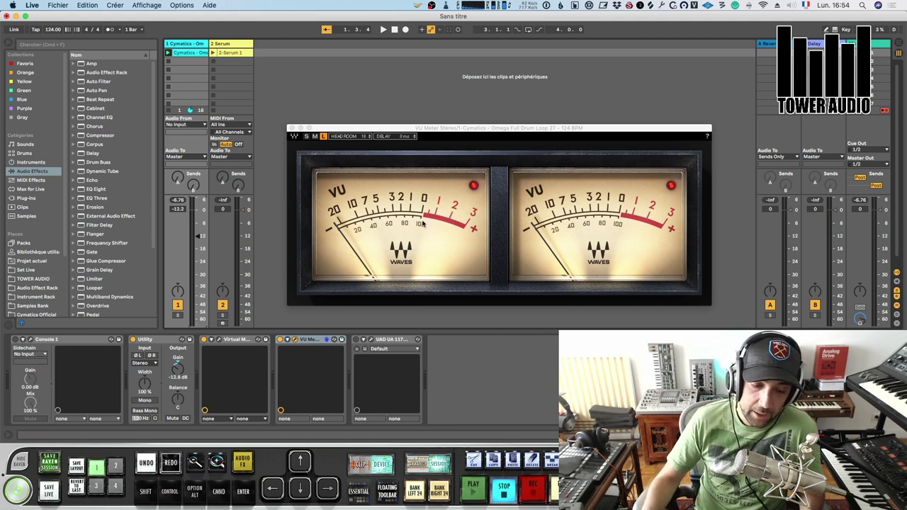
- Move the VU Meter to the end of track 1's device chain, clear its clip indicators, and close its window
left_click(319, 343)
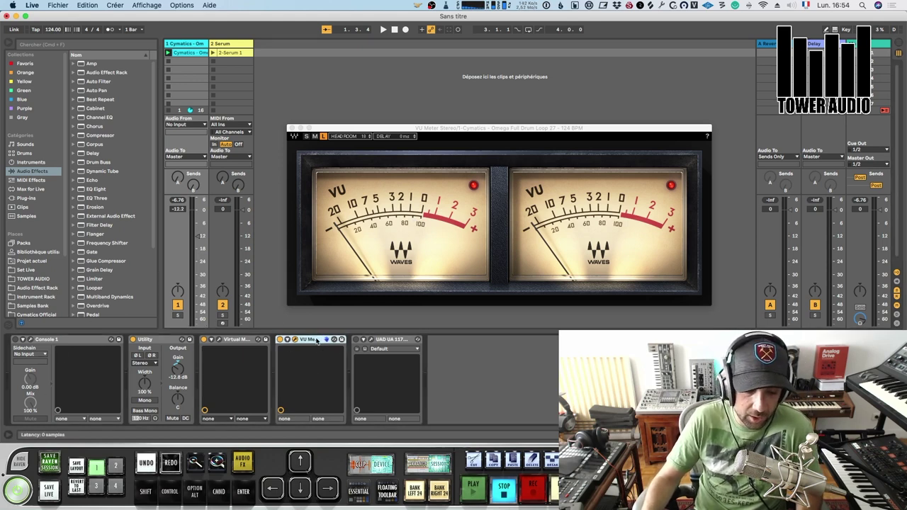
left_click_drag(317, 342, 440, 352)
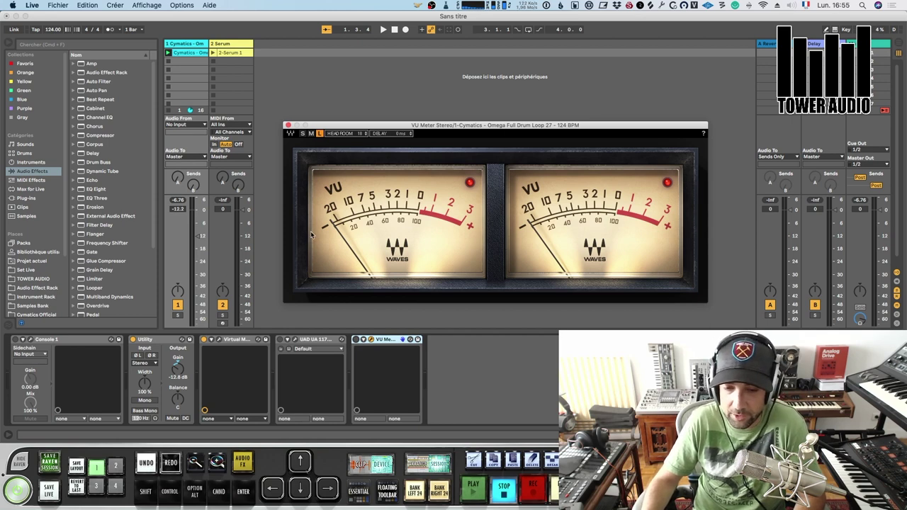
left_click(470, 181)
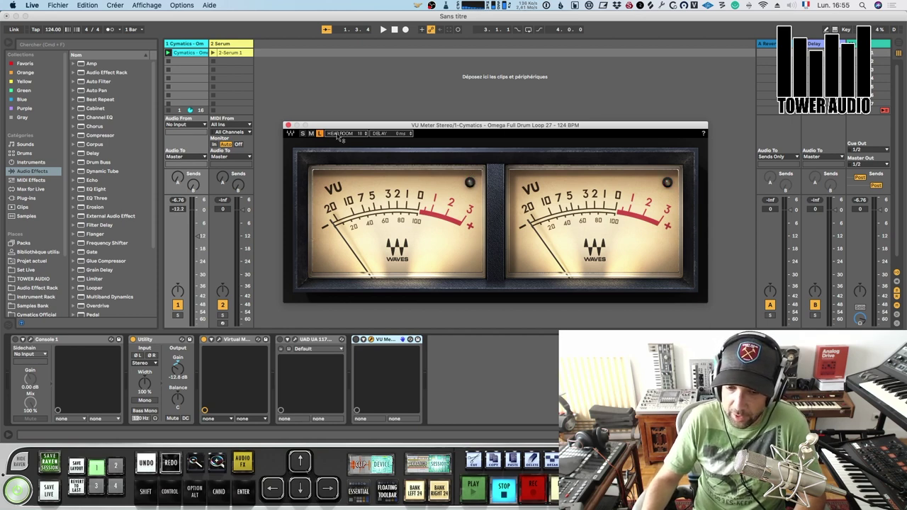
left_click(289, 126)
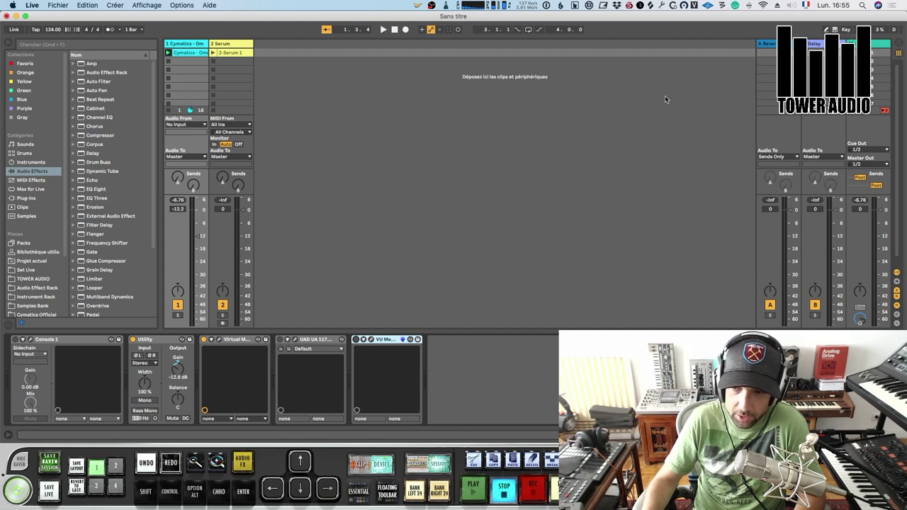
- Switch send A to Pre fader and turn track 1's send to the Reverb return fully up
left_click(766, 46)
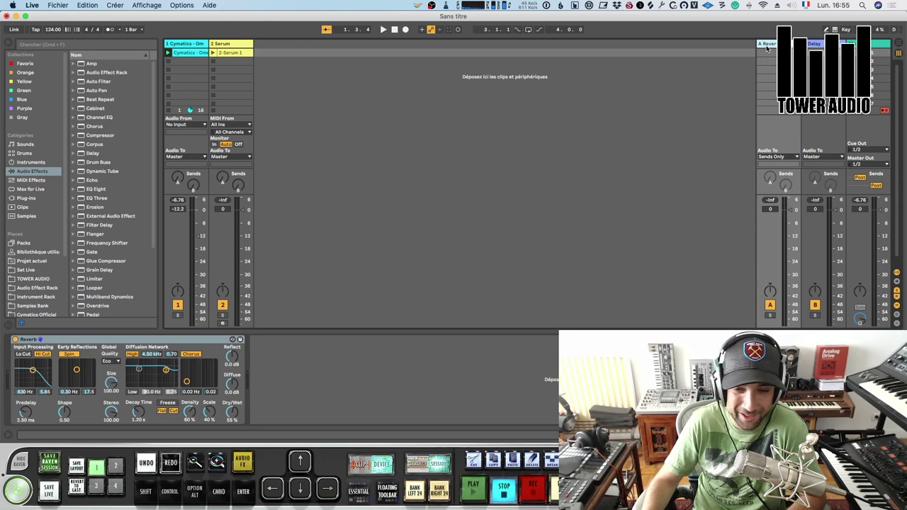
left_click(182, 44)
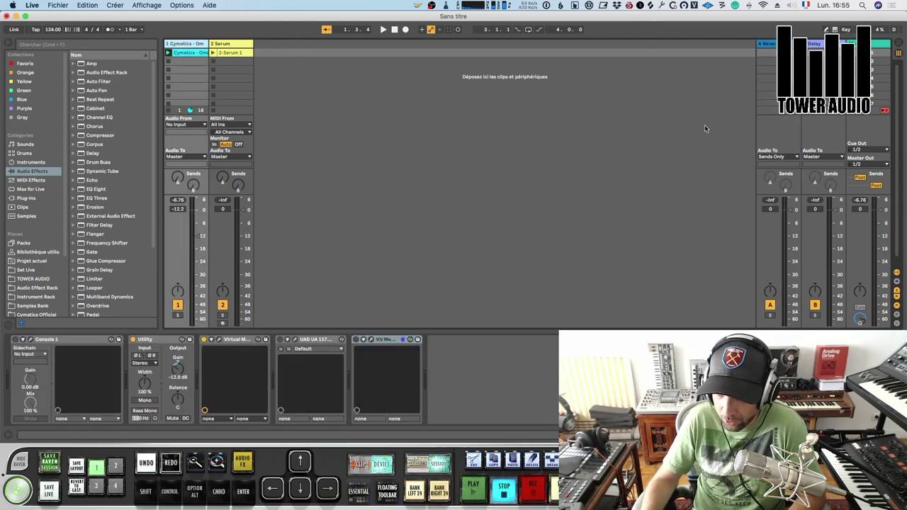
left_click(859, 178)
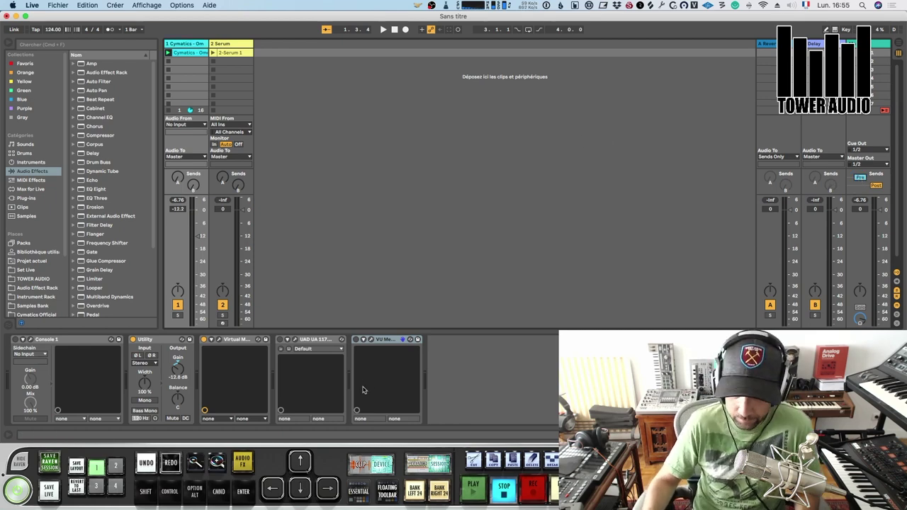
key("space")
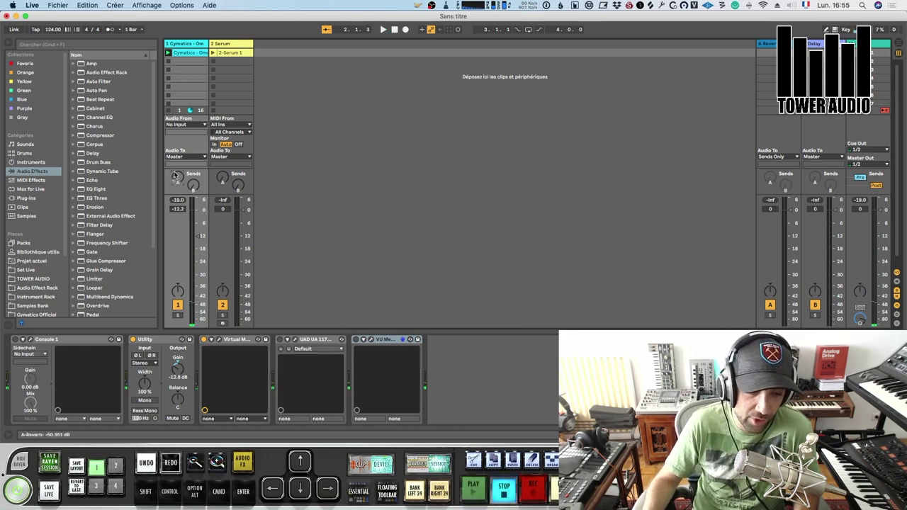
left_click_drag(178, 155, 181, 105)
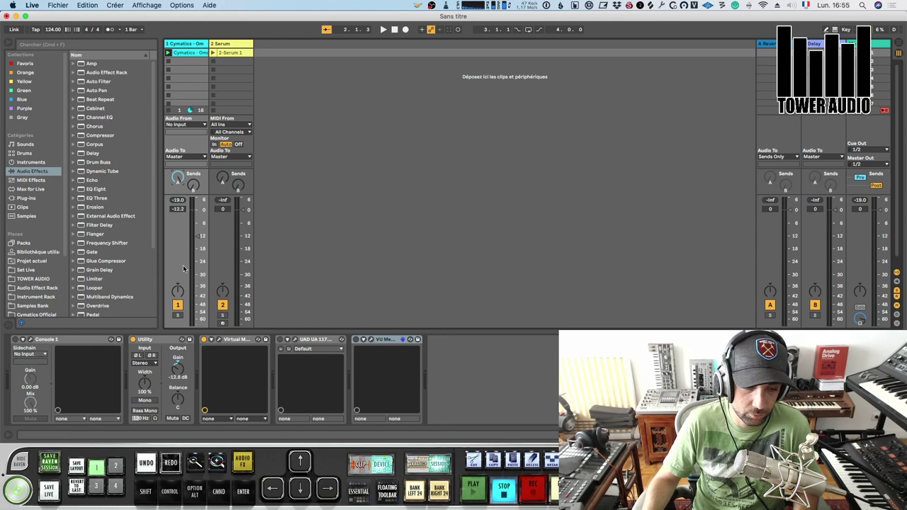
- Route the Reverb return's output to Master and play the loop to check the return's level
left_click(803, 145)
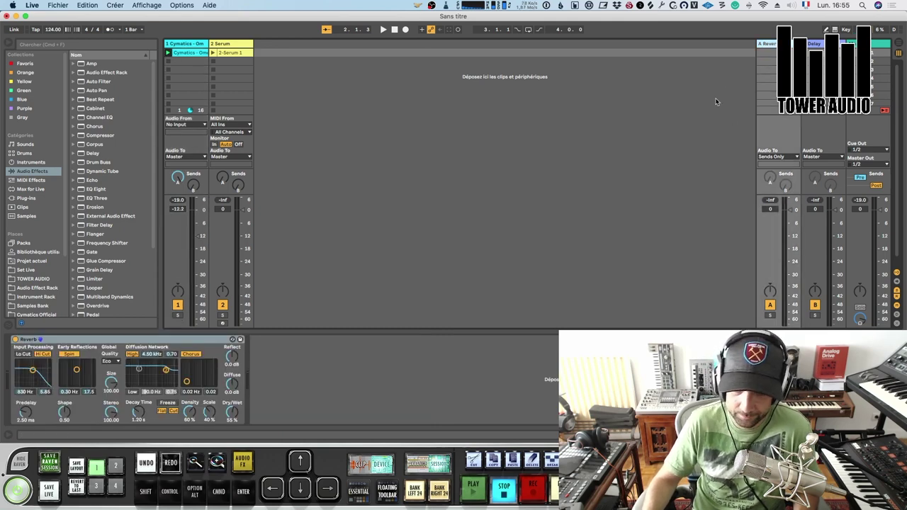
key("space")
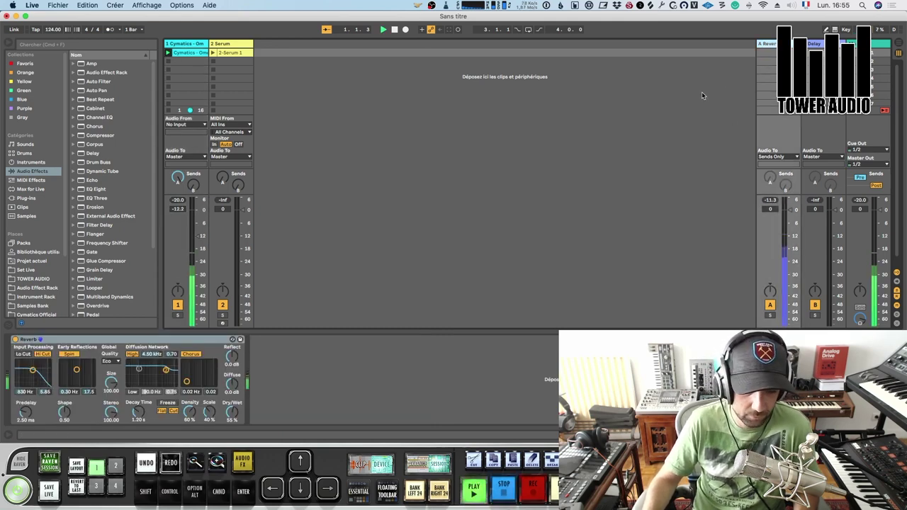
left_click(770, 158)
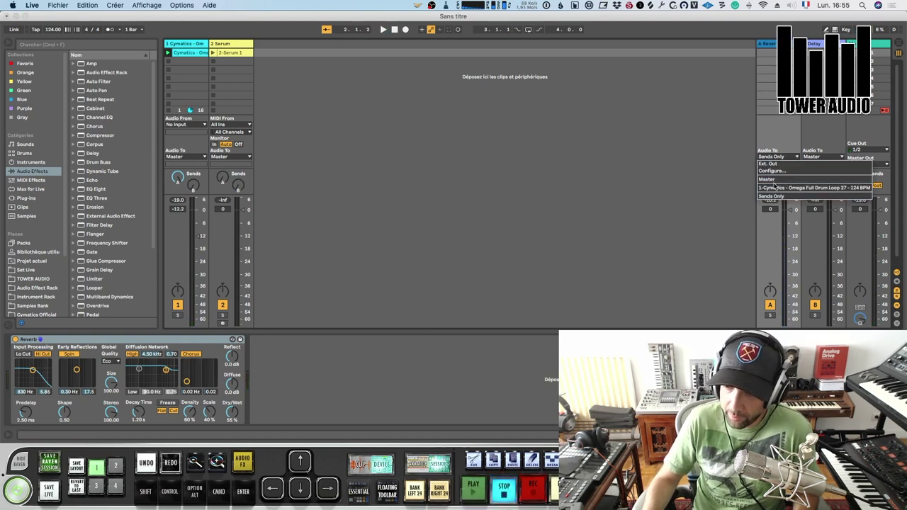
left_click(771, 179)
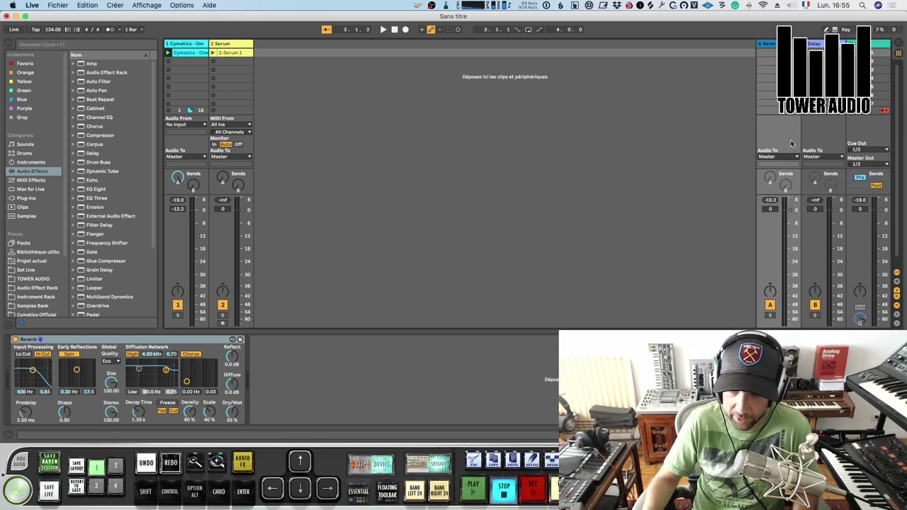
key("space")
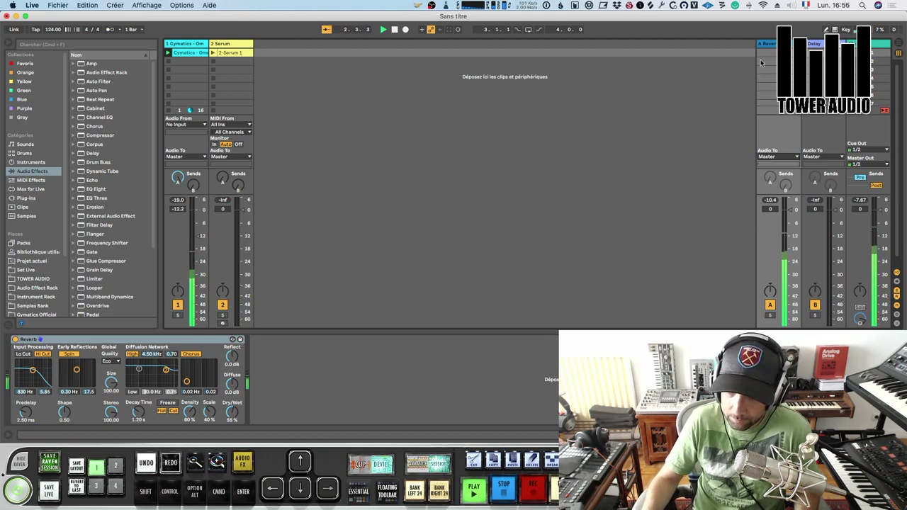
key("space")
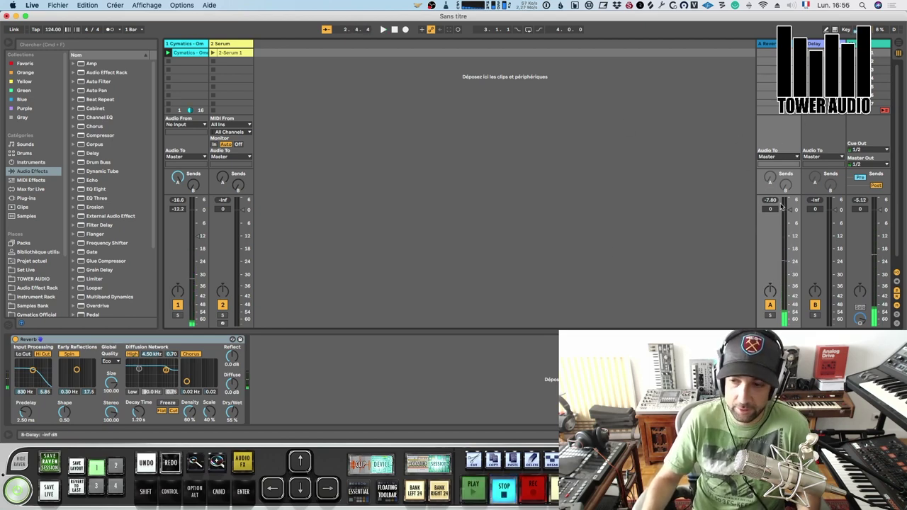
- Delete the Reverb device from return A and pull track 1's volume down to -inf dB while the loop plays
left_click(156, 341)
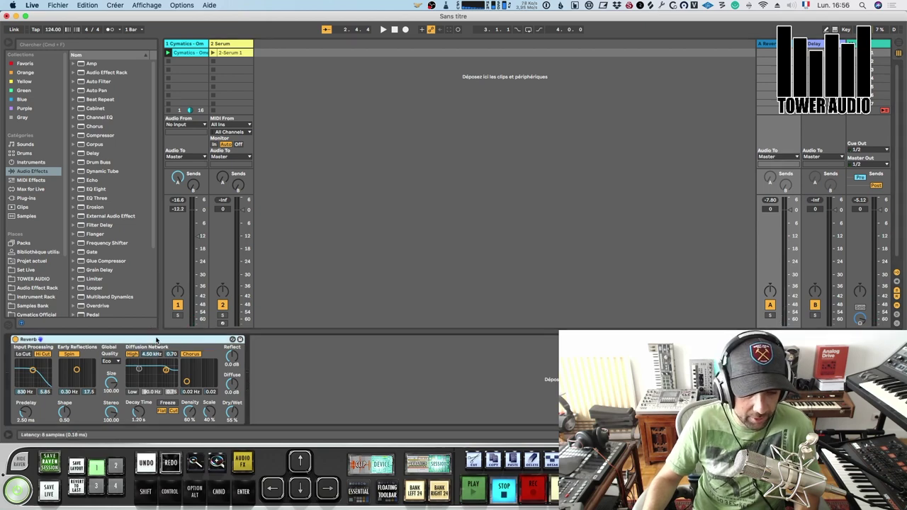
key("Delete")
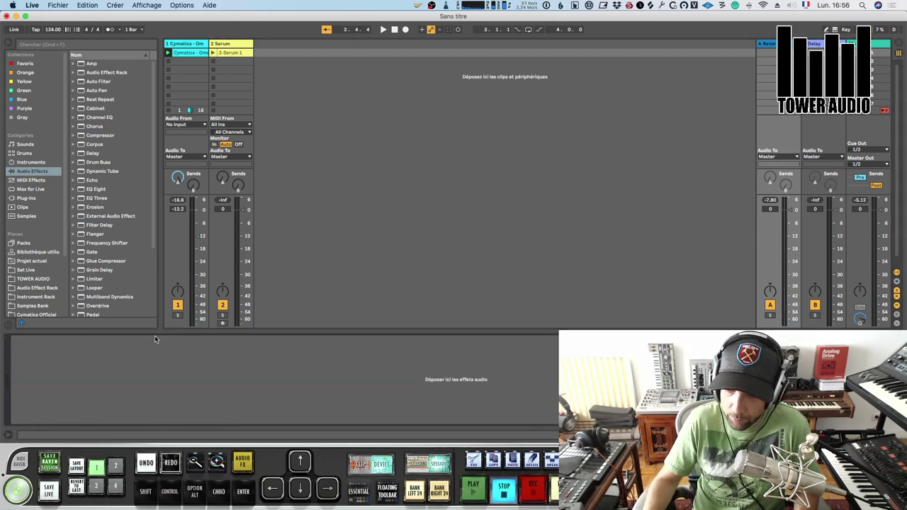
key("space")
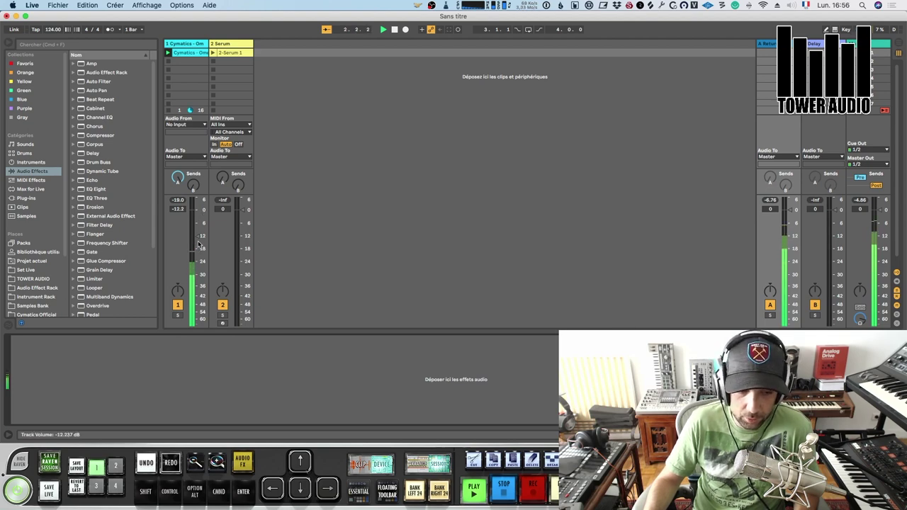
left_click_drag(197, 249, 195, 332)
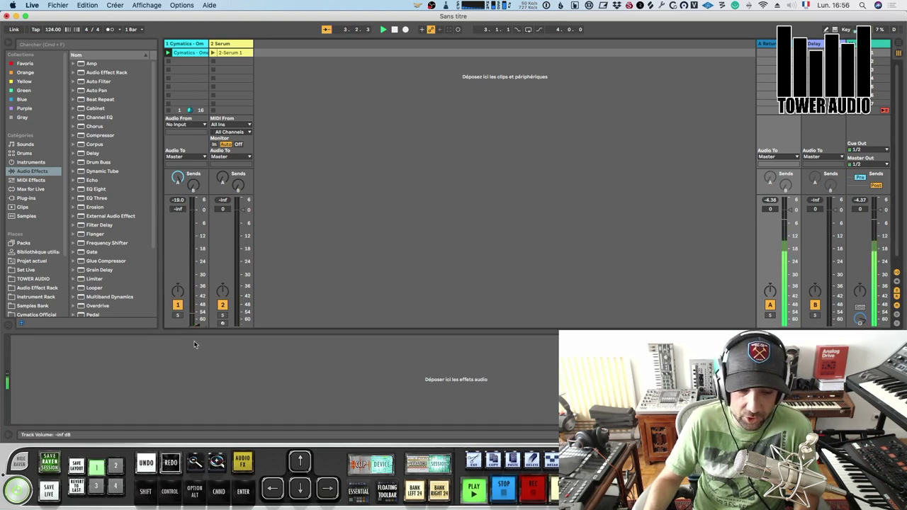
key("space")
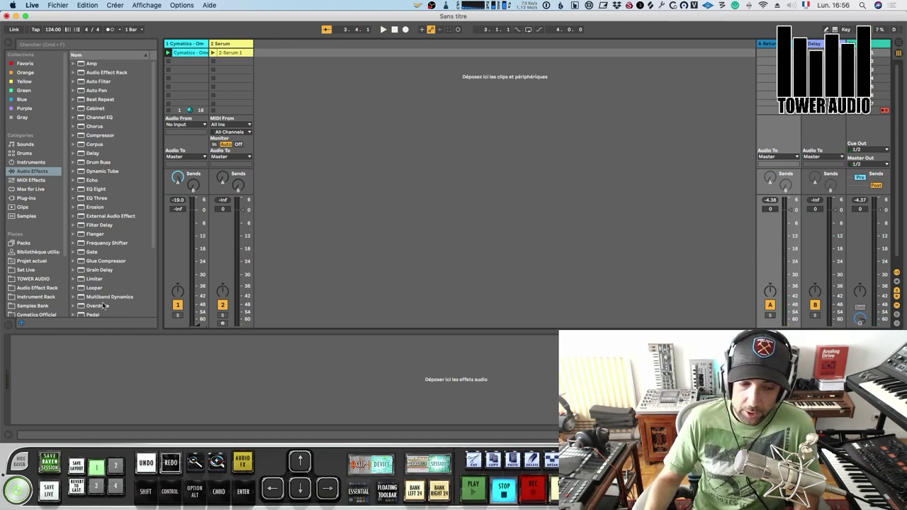
- Route return A's output to Sends Only and play the loop to check the return's level
left_click_drag(201, 323, 203, 233)
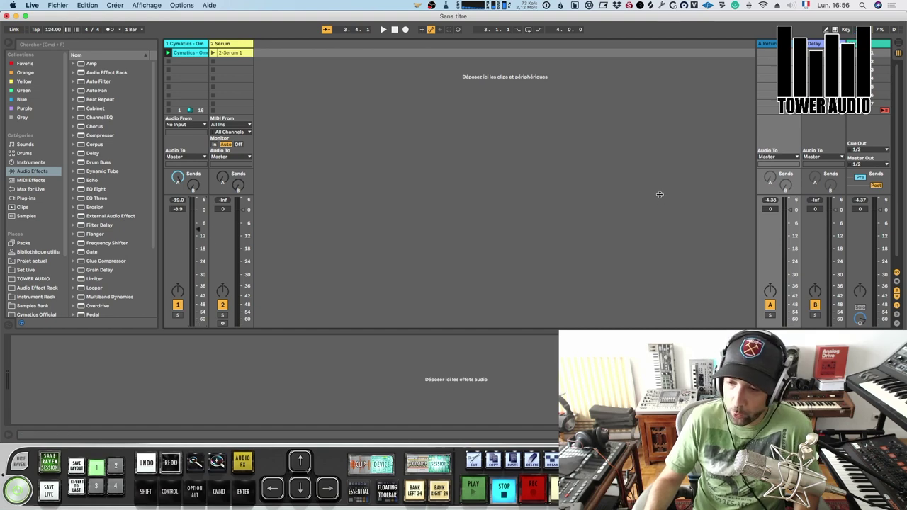
left_click(770, 156)
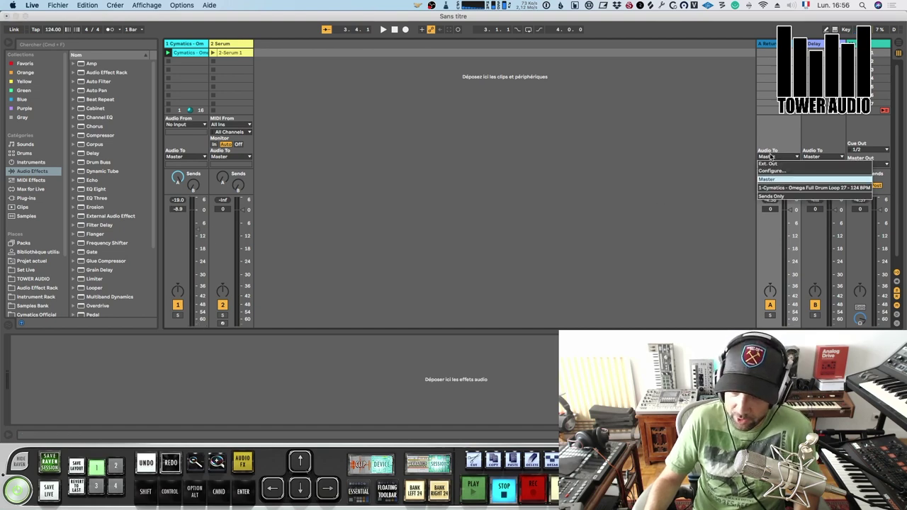
left_click(775, 196)
key("space")
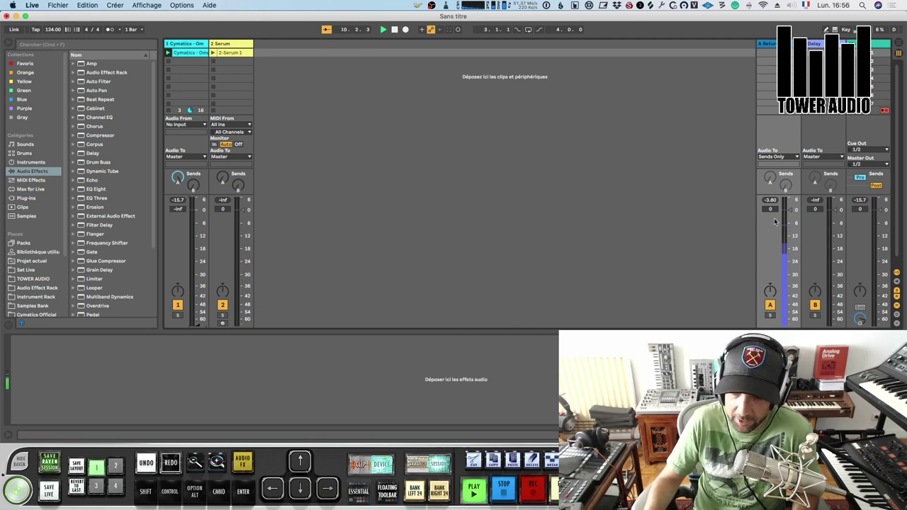
- Vary track 1's volume while the loop plays, ending at -19.9 dB, to compare its level with return A's
left_click(178, 263)
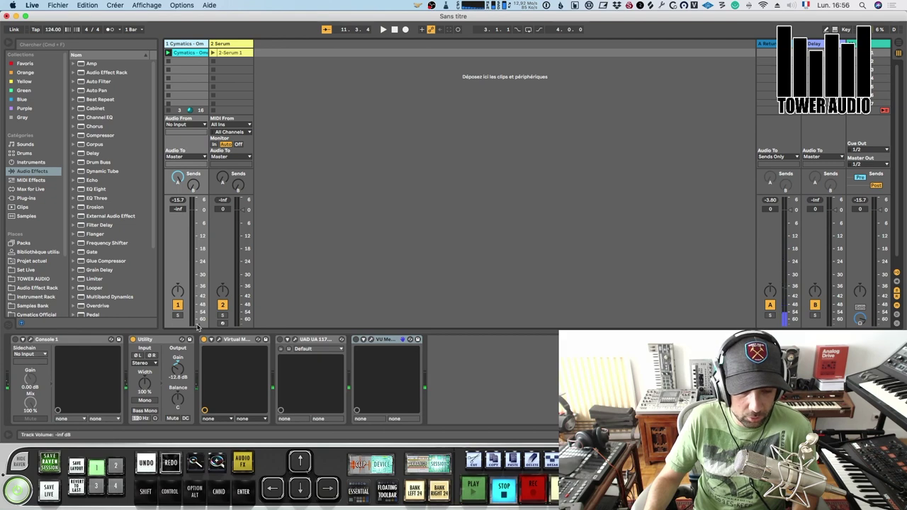
left_click_drag(195, 317, 196, 284)
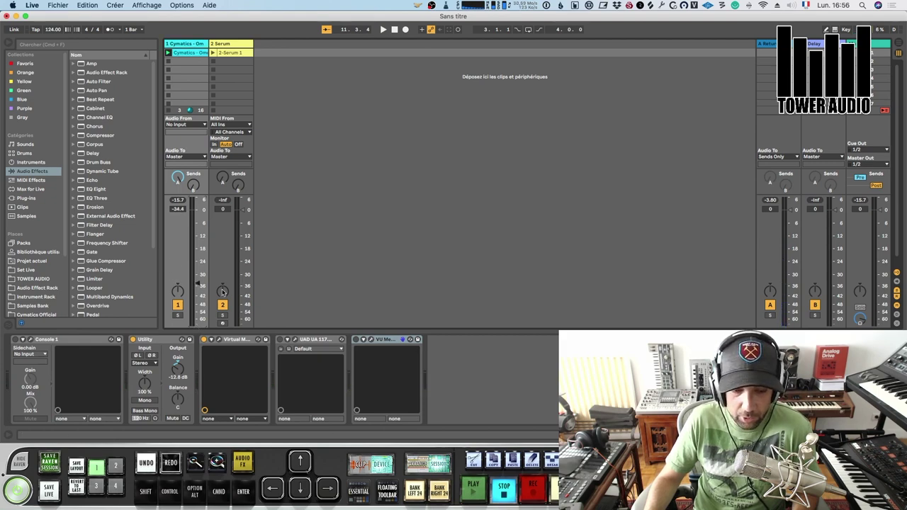
key("space")
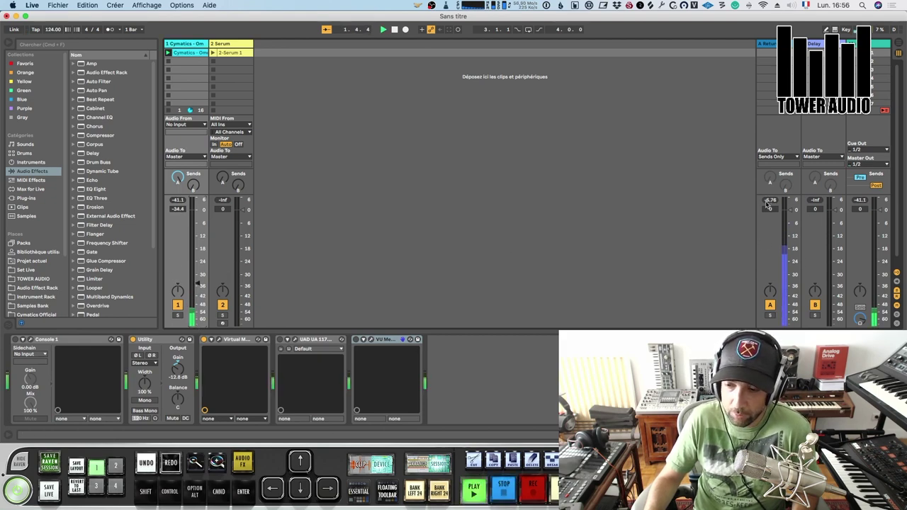
mouse_move(196, 284)
left_mouse_down()
mouse_move(197, 217)
mouse_move(200, 301)
left_mouse_up()
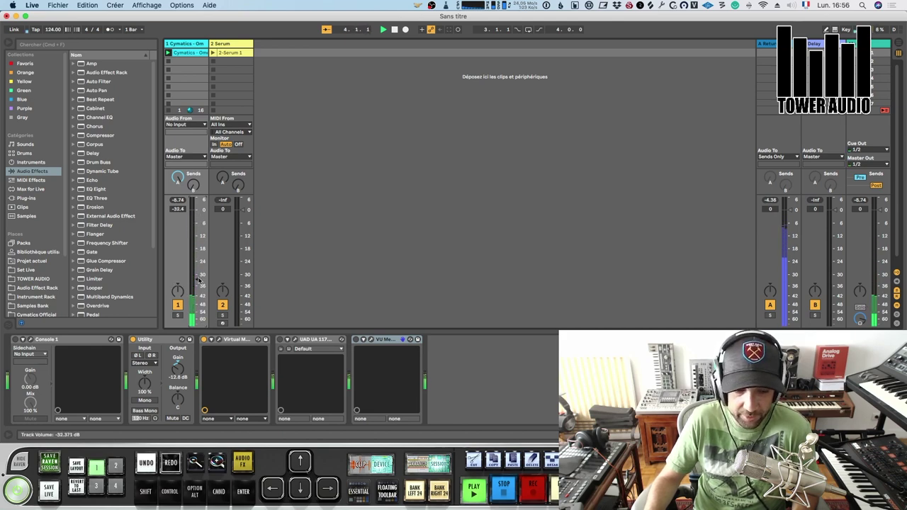
left_click_drag(200, 319, 197, 253)
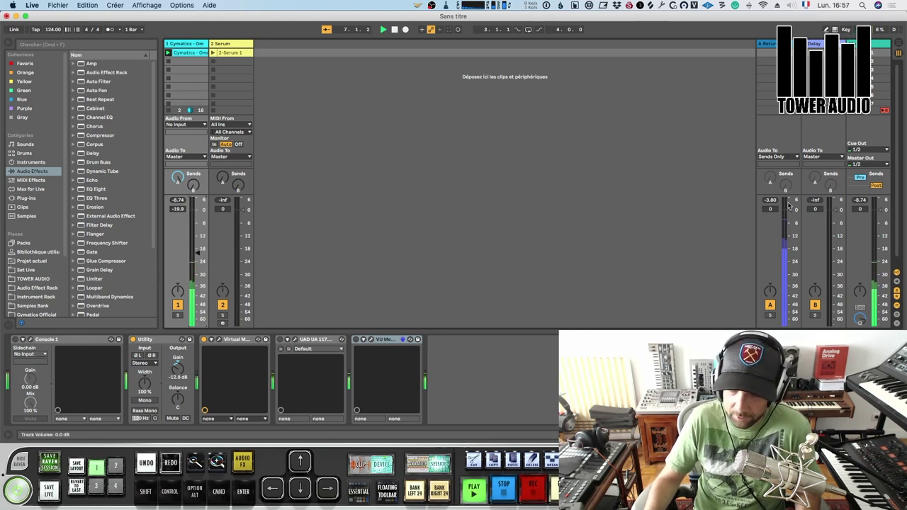
key("space")
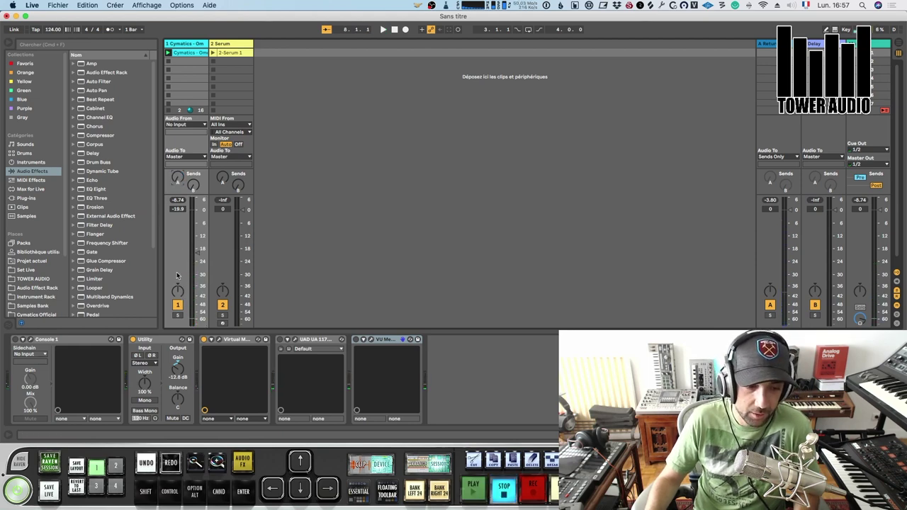
- Turn track 1's send A down, undo that change, and play the loop to compare track and return levels
left_click_drag(218, 184, 176, 95)
key("space")
key("super+z")
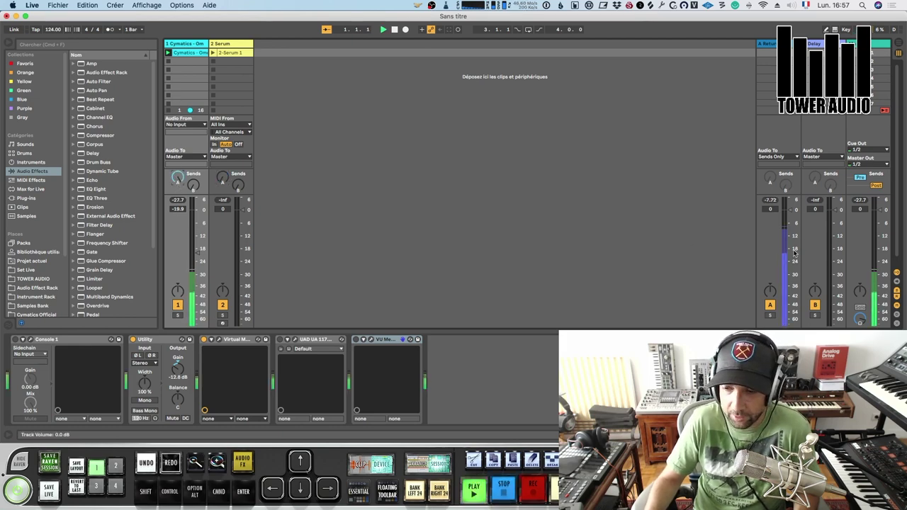
key("space")
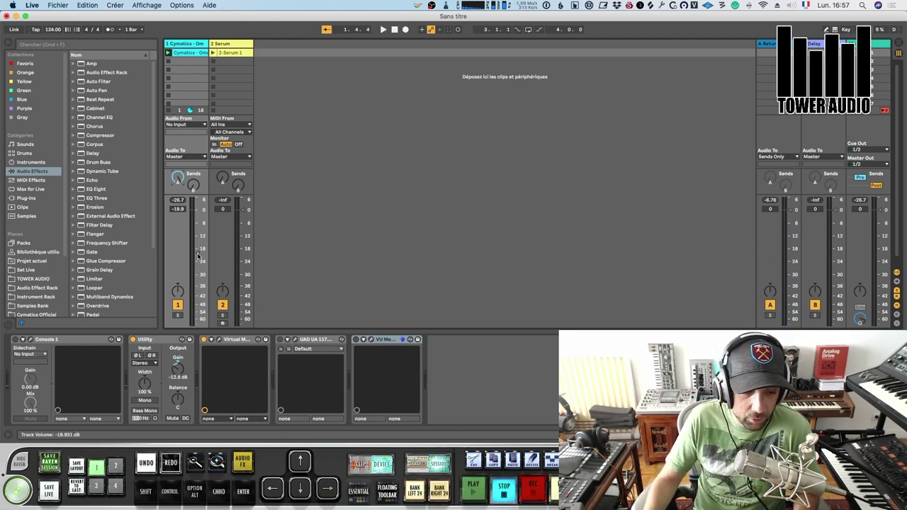
- Enable the UAD UA 1176 compressor on track 1 and open its plug-in window above the device chain
left_click(281, 339)
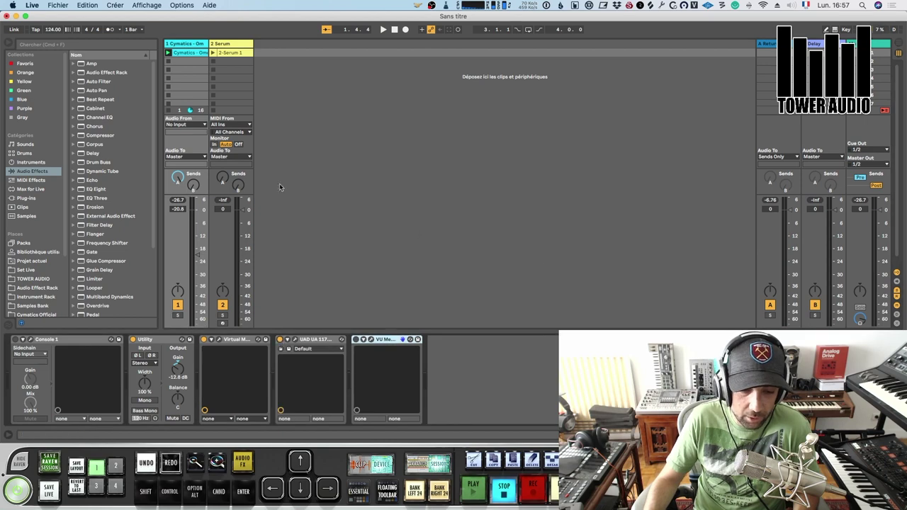
left_click(296, 340)
left_click_drag(589, 329, 397, 191)
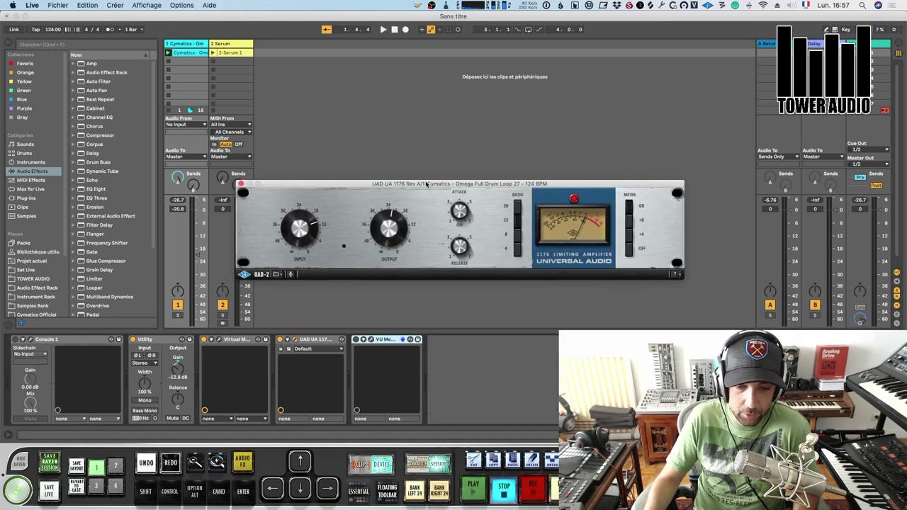
left_click_drag(440, 187, 423, 197)
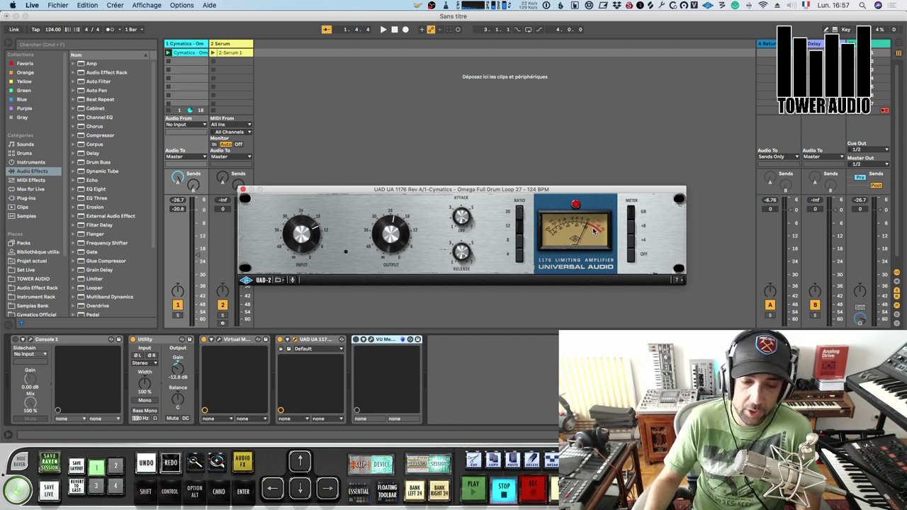
- Set the 1176's meter to +4 during playback and raise track 1's volume to about -13.6 dB
key("space")
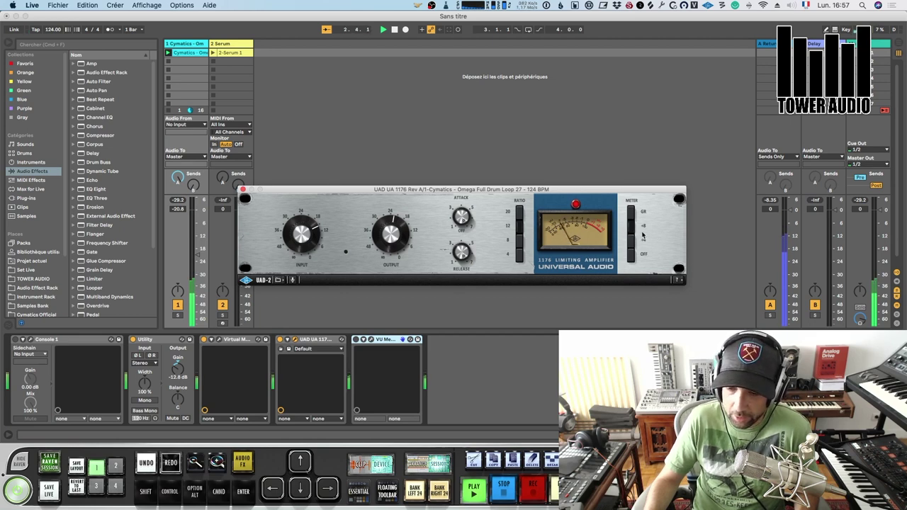
left_click_drag(416, 190, 417, 198)
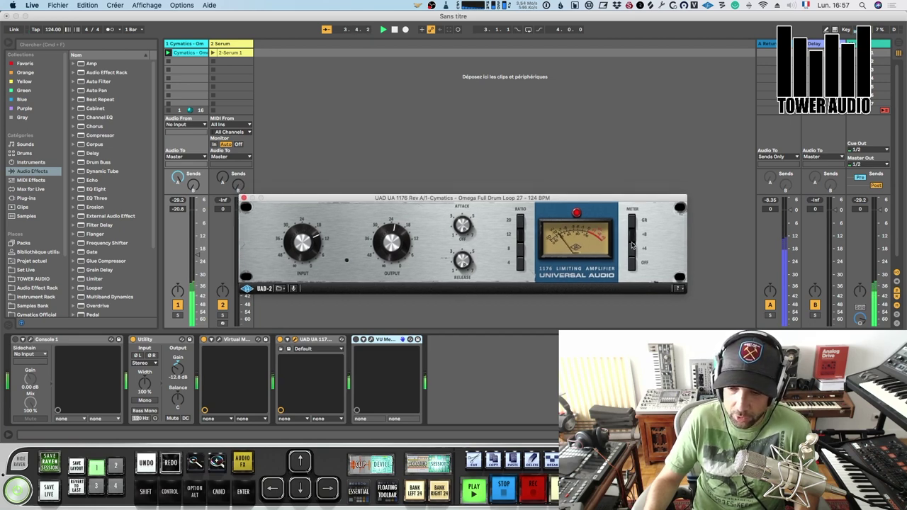
left_click(633, 251)
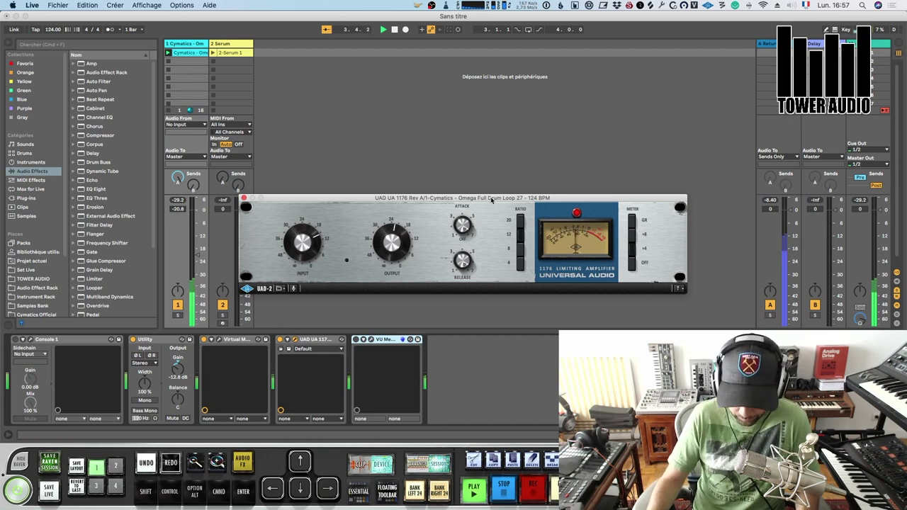
left_click_drag(536, 201, 561, 146)
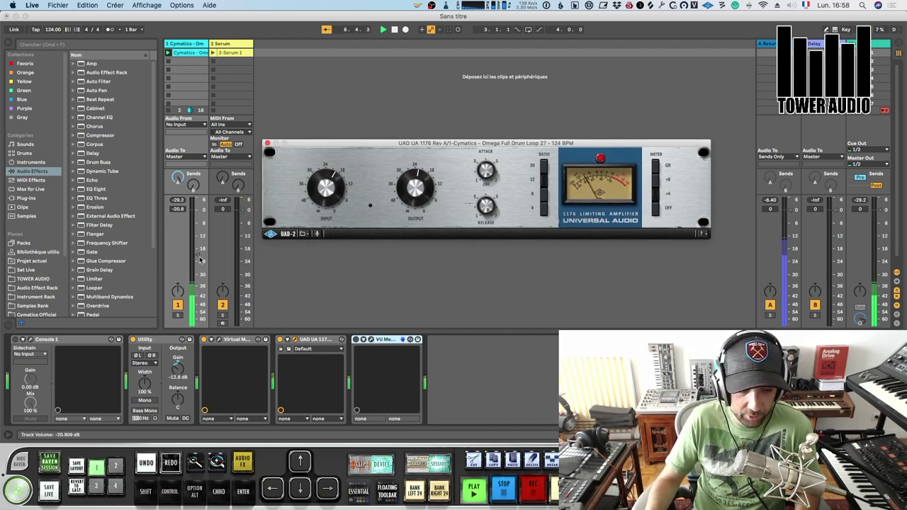
left_click_drag(198, 253, 198, 242)
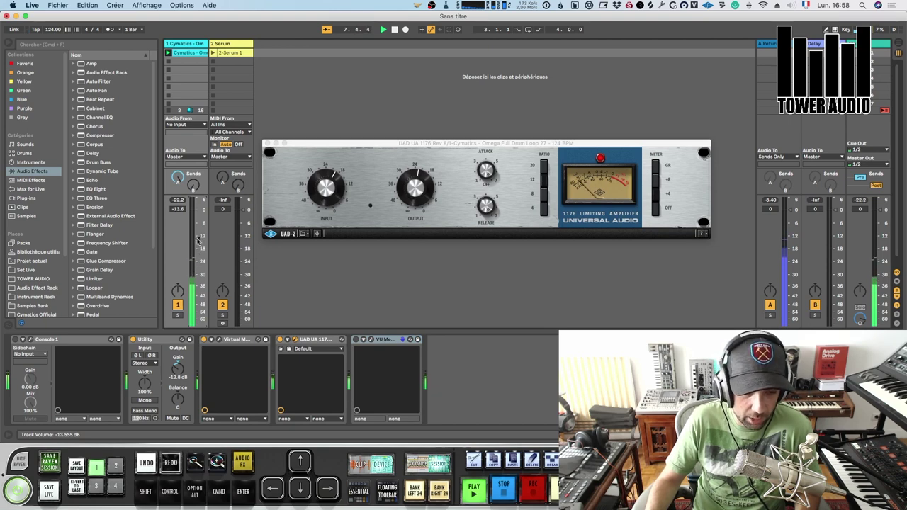
- Adjust the 1176's input and output levels, setting the output to about 24, and clear return A's peak level to recheck it
left_click(325, 190)
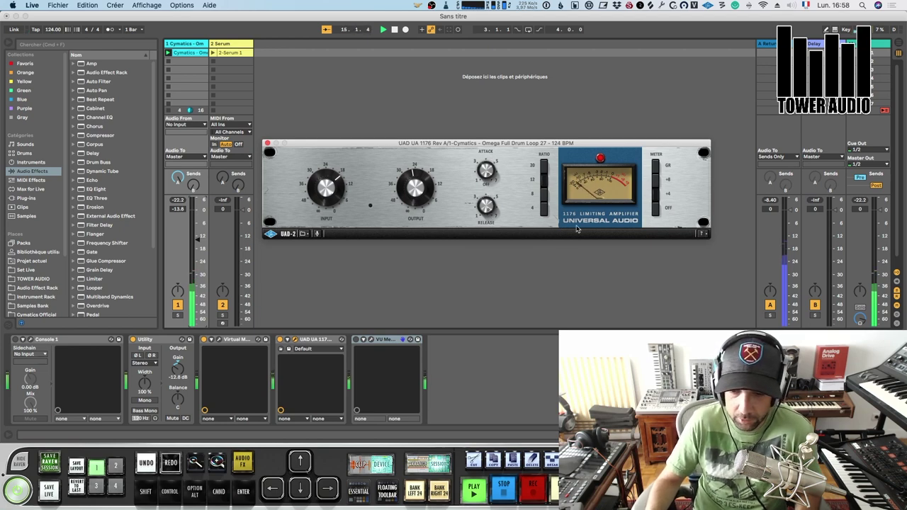
left_click_drag(537, 145, 534, 153)
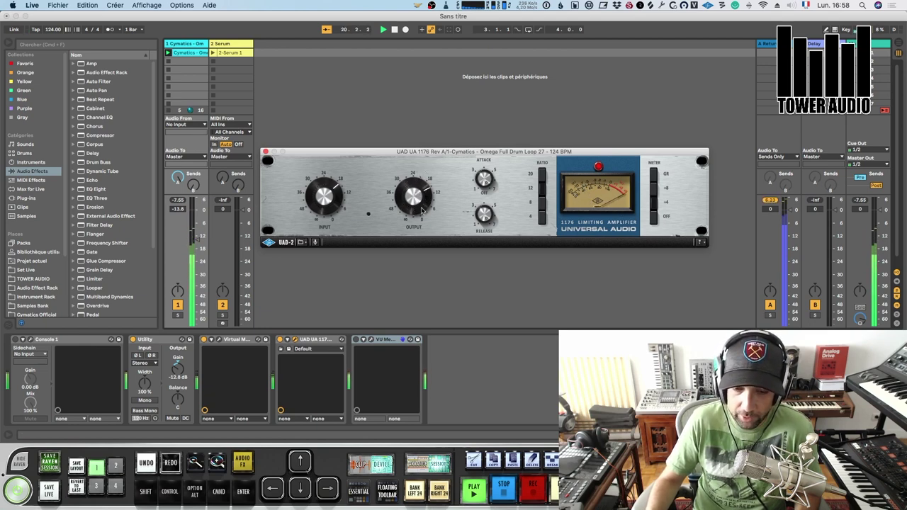
left_click_drag(422, 210, 418, 182)
left_click(770, 200)
left_click(770, 201)
left_click(770, 201)
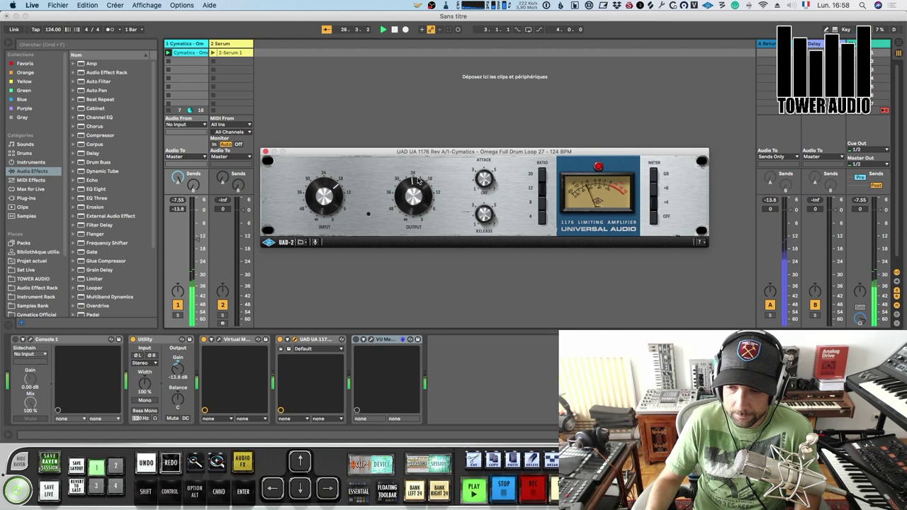
left_click(779, 208)
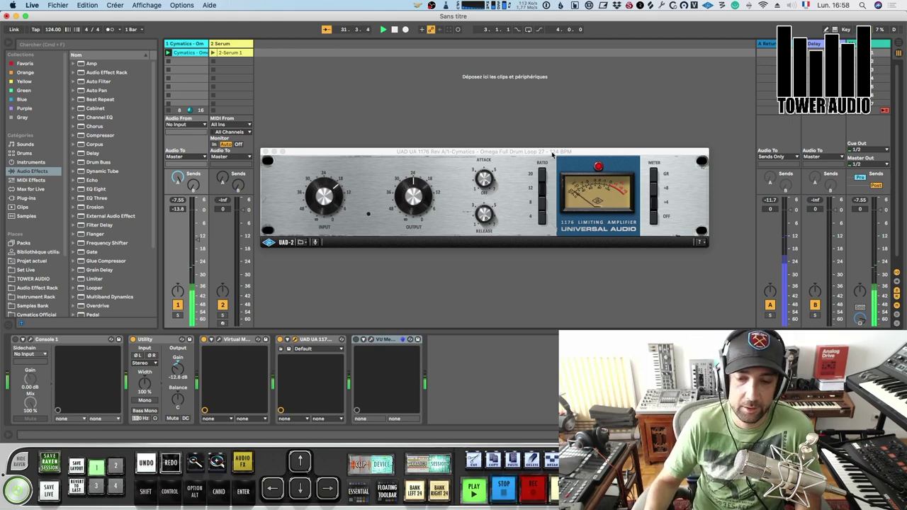
- Try the VU Meter right after Utility, then return it to the end of the chain and close its window
mouse_move(552, 154)
left_mouse_down()
mouse_move(562, 139)
mouse_move(556, 146)
left_mouse_up()
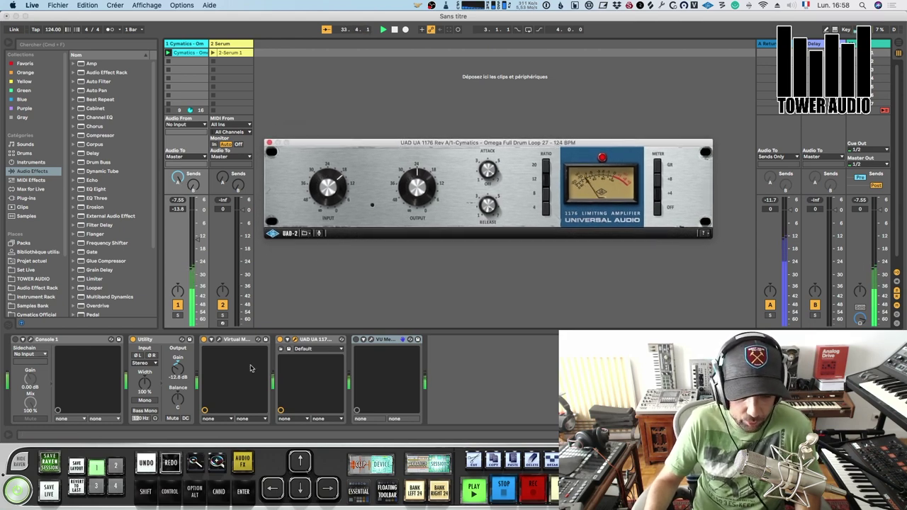
left_click(380, 342)
left_click_drag(380, 342, 230, 343)
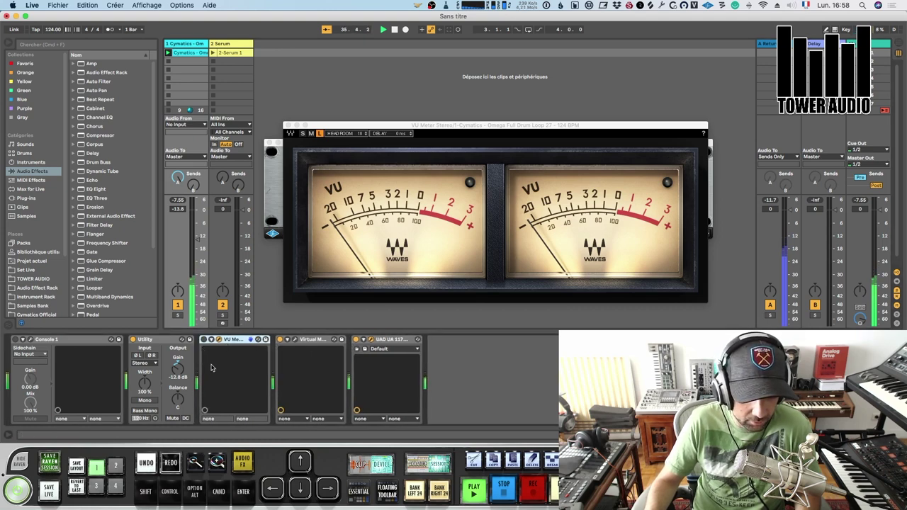
left_click_drag(514, 352, 460, 363)
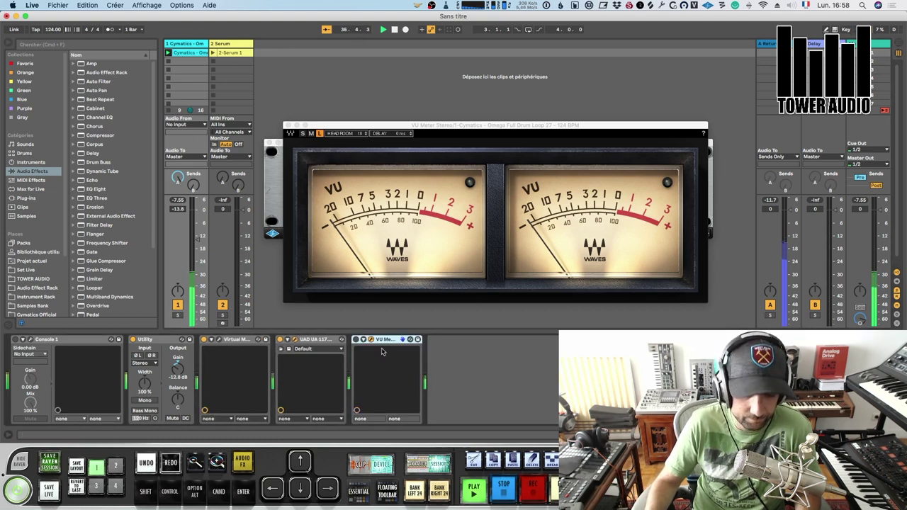
left_click(289, 126)
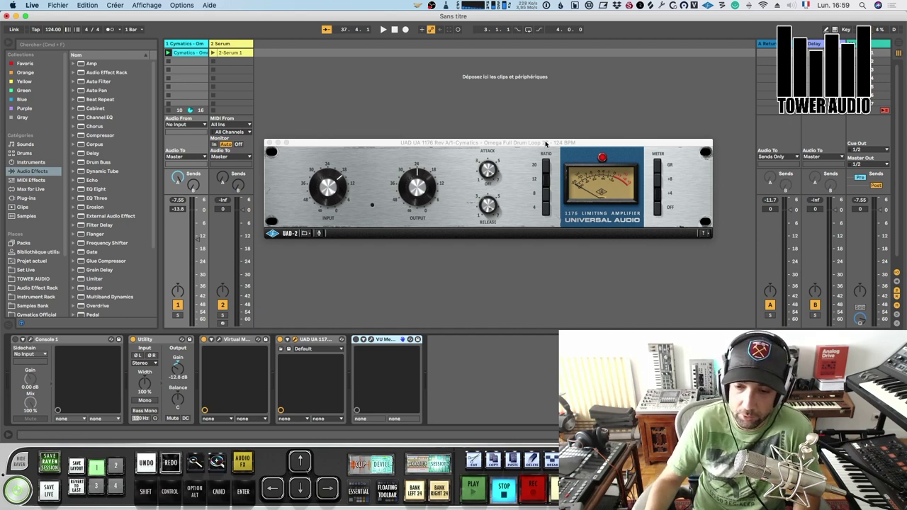
left_click_drag(545, 144, 577, 170)
left_click(356, 340)
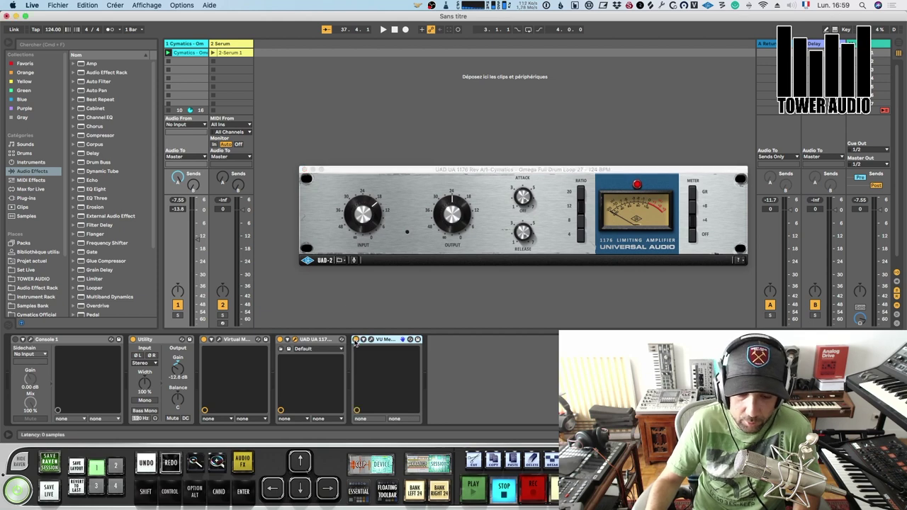
left_click(371, 340)
left_click(370, 340)
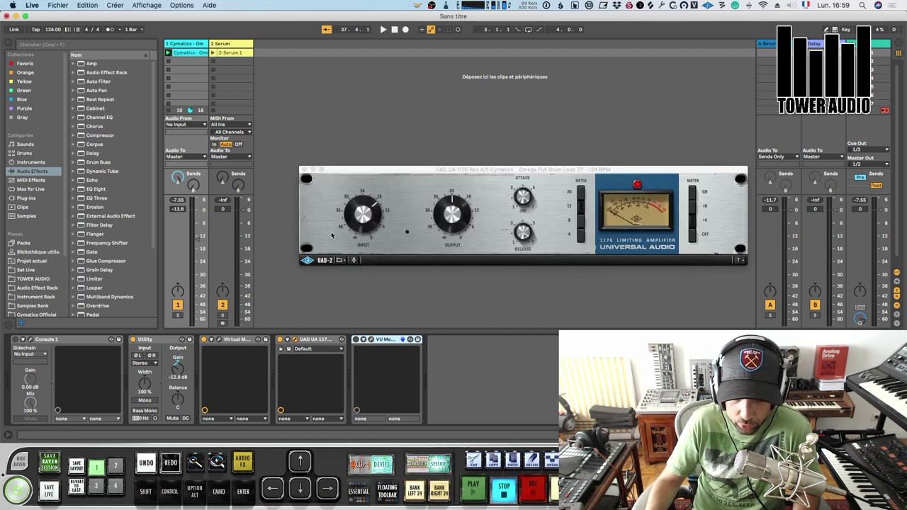
left_click_drag(338, 170, 334, 163)
- Open the Serum plug-in window on track 2, and bring up track 1's drum loop clip and stop it
left_click(240, 53)
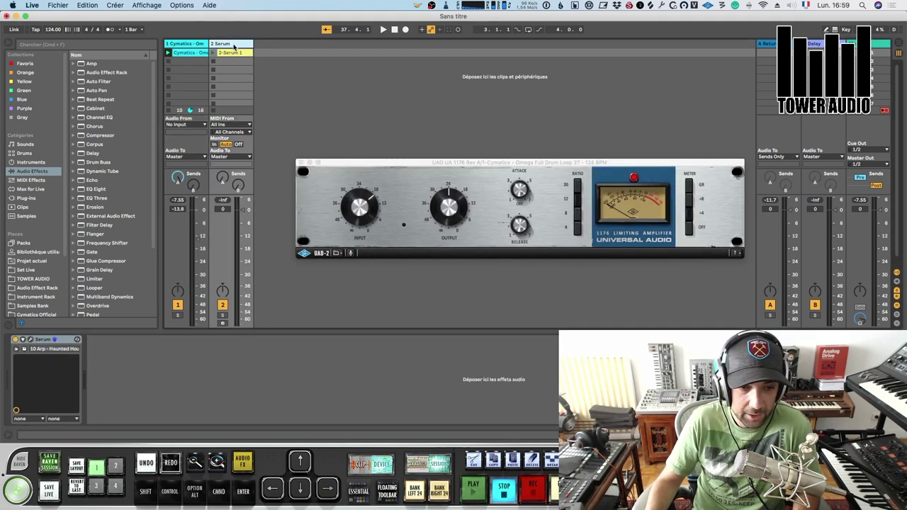
left_click(30, 340)
left_click_drag(400, 70, 416, 59)
left_click(179, 54)
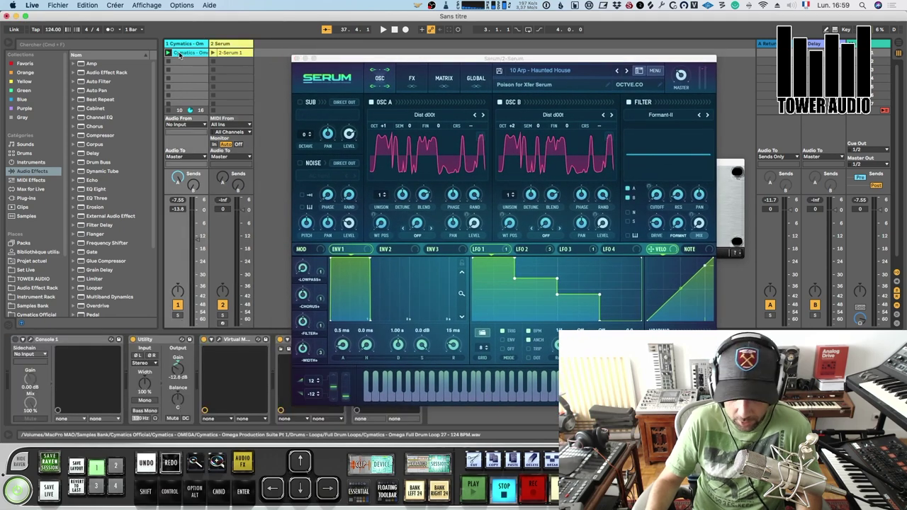
key("shift+Tab")
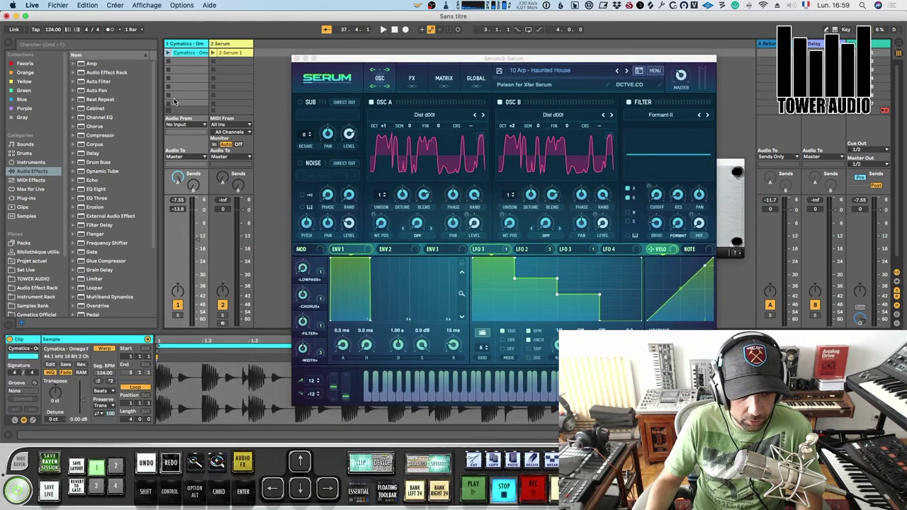
- Launch the Serum clip on track 2 and adjust Serum's master volume to compare its effect on the track level
left_click(213, 54)
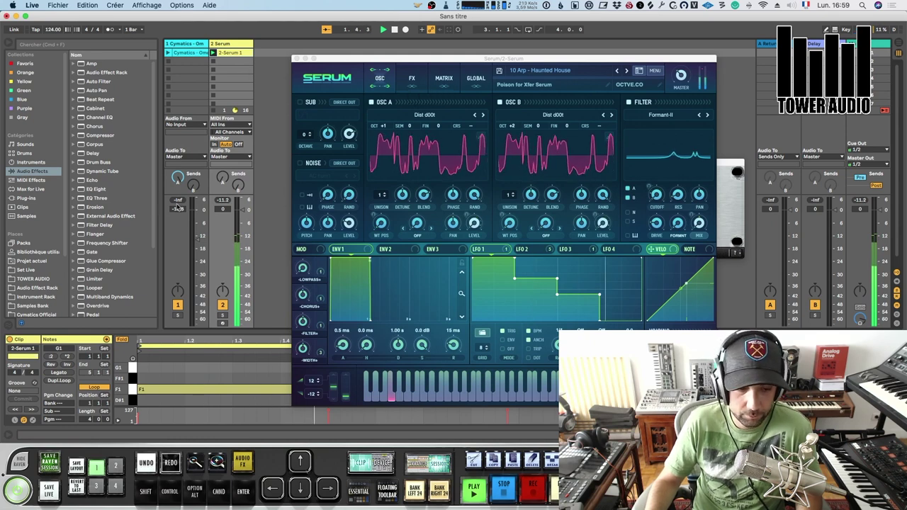
key("space")
left_click(681, 76)
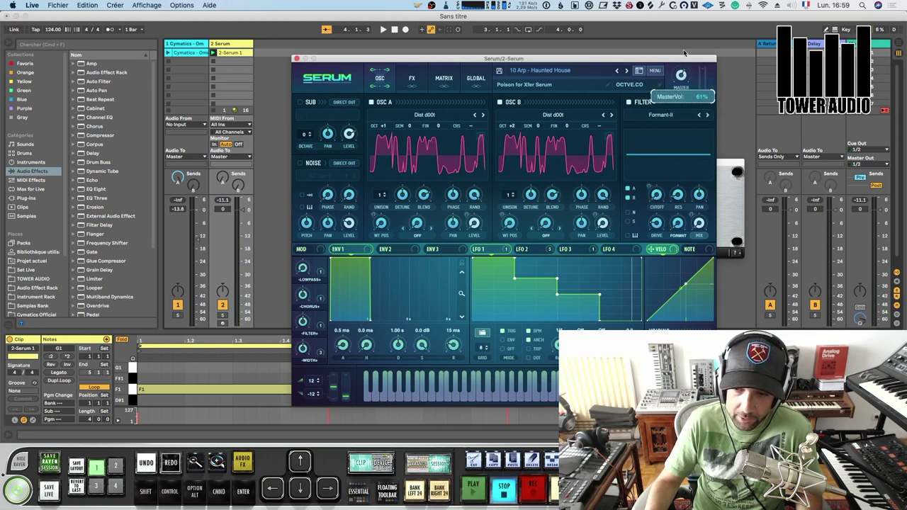
key("space")
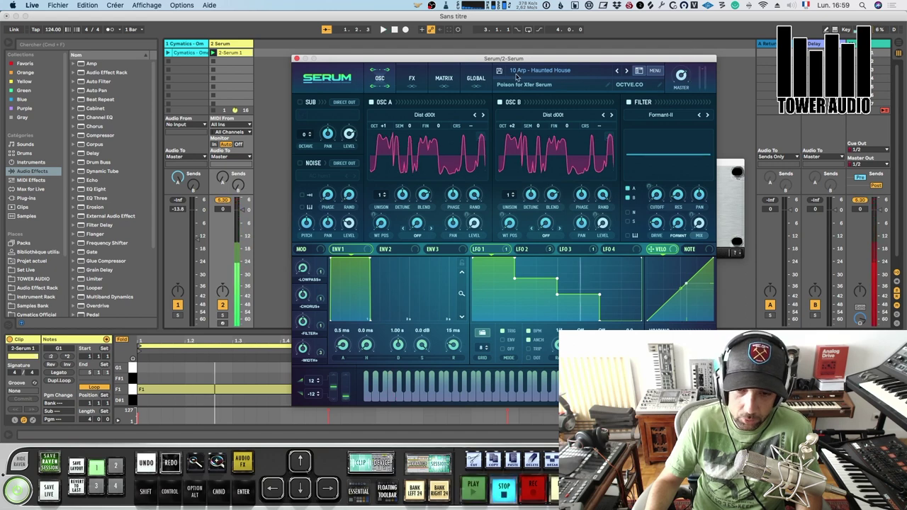
- Skip to the next Serum preset and back to 10 Arp - Haunted House, and move the Serum window slightly
left_click(626, 71)
left_click(616, 72)
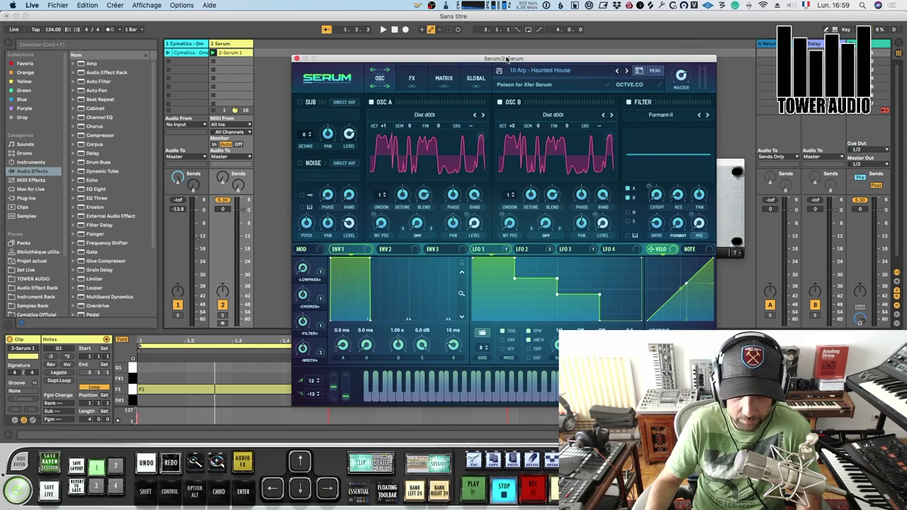
left_click_drag(508, 59, 501, 58)
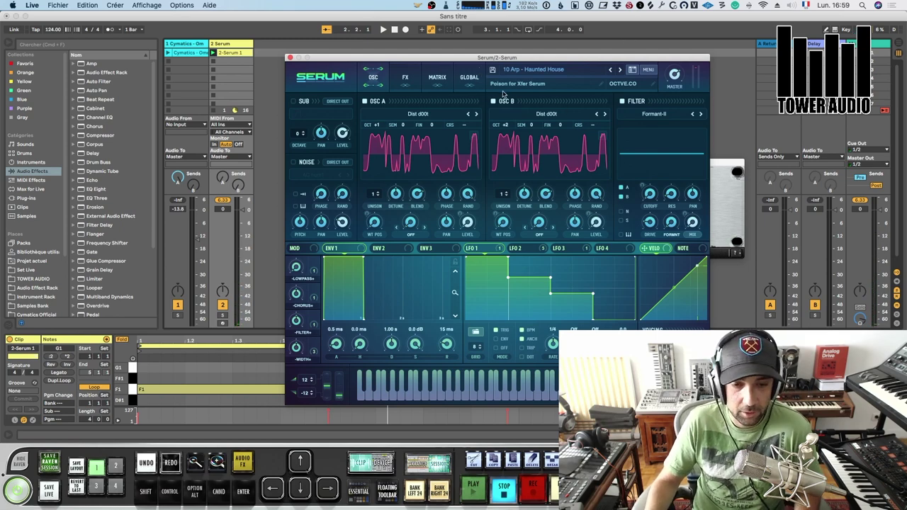
left_click_drag(521, 58, 513, 70)
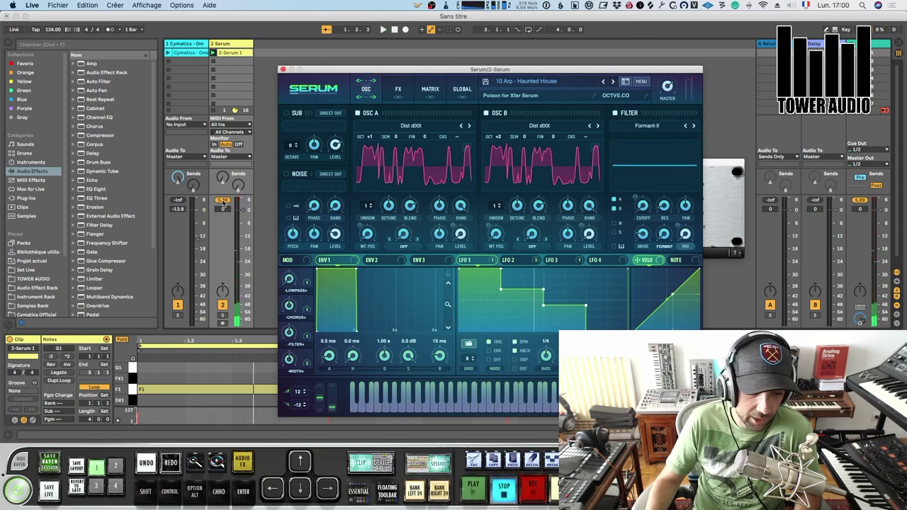
- Lower track 2's volume to about -14.9 dB and clear its peak level to recheck it
key("space")
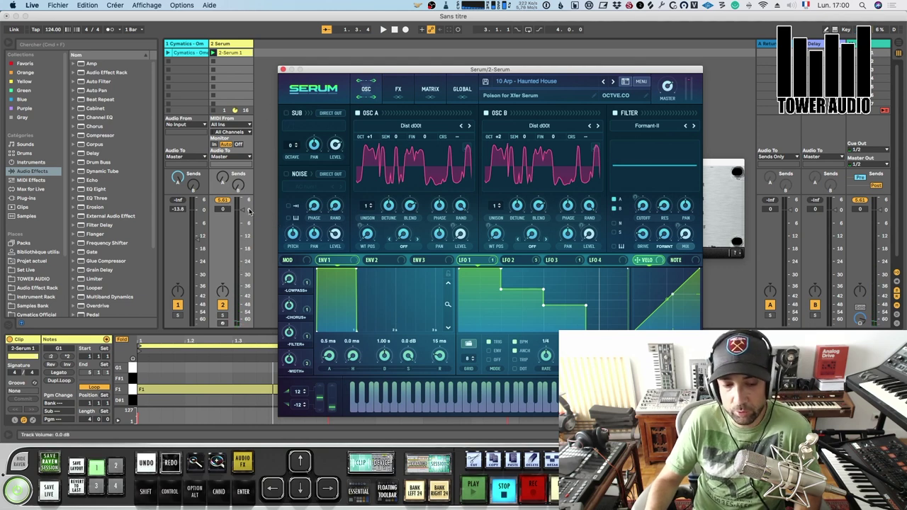
left_click_drag(244, 213, 230, 226)
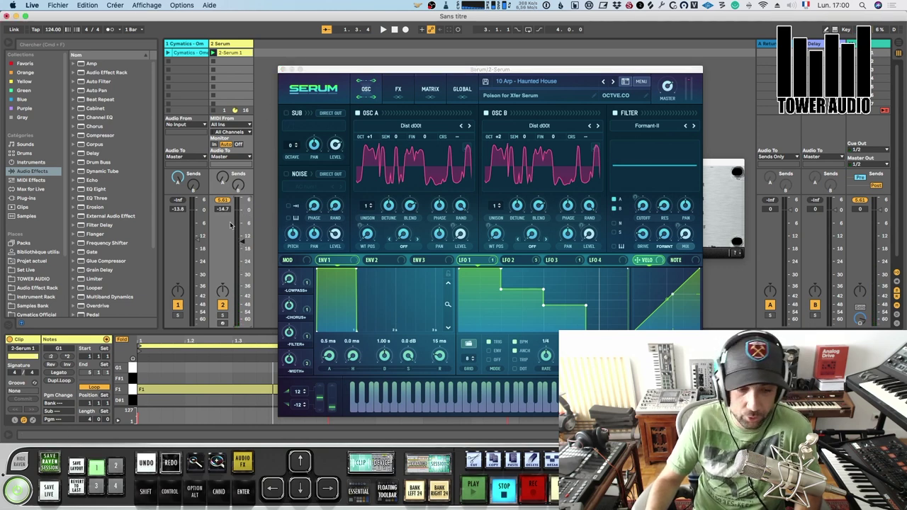
left_click(223, 200)
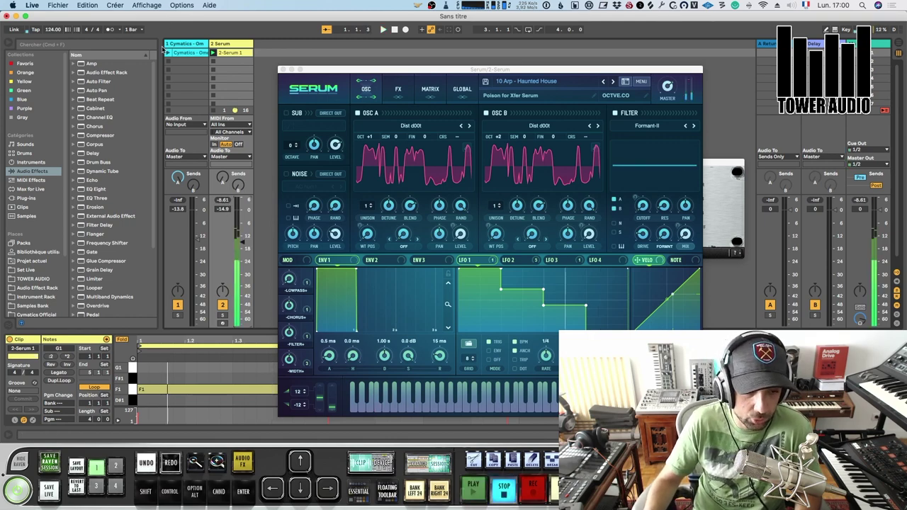
- Launch track 1's drum loop alongside Serum and balance the volumes at about -5.2 dB for track 1 and -22.8 dB for track 2
left_click(206, 114)
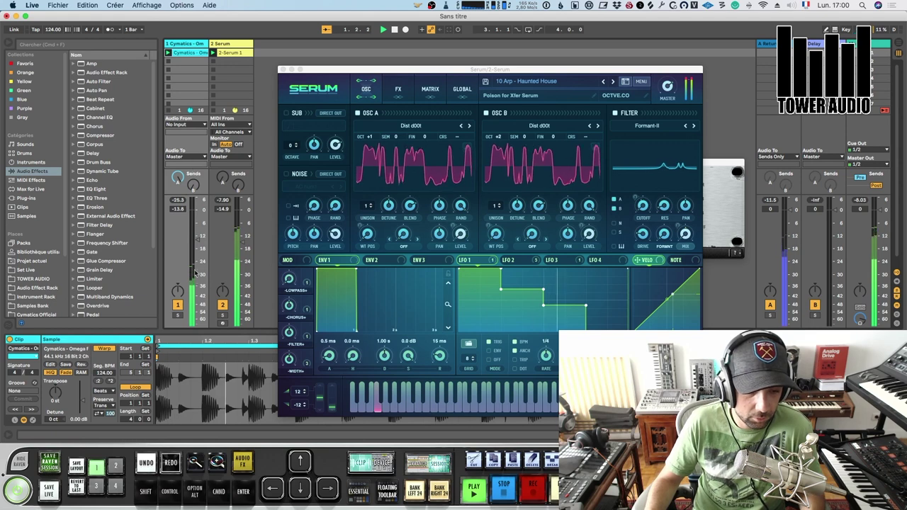
left_click_drag(243, 242, 244, 262)
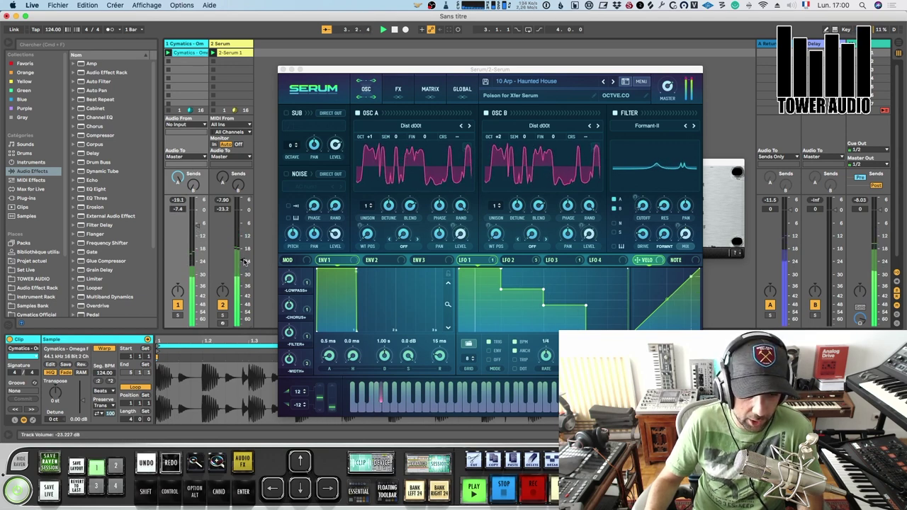
left_click_drag(198, 223, 198, 218)
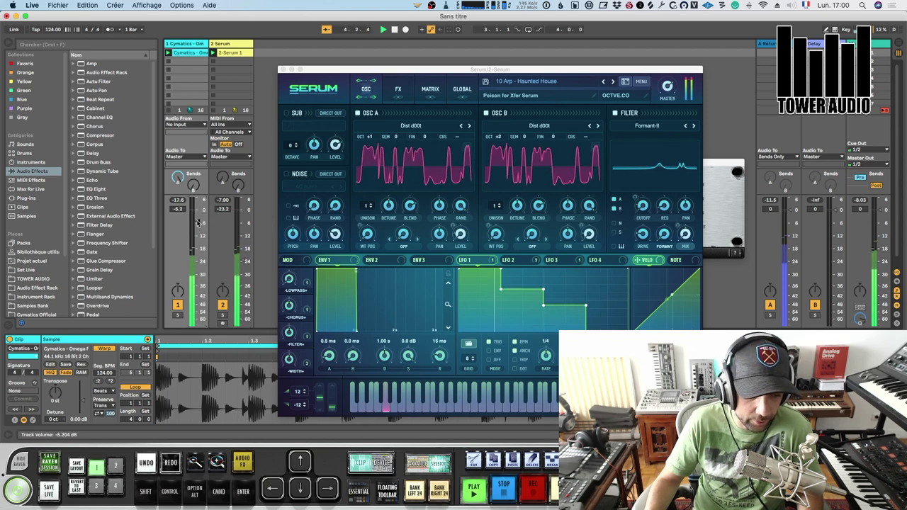
left_click_drag(243, 259, 243, 258)
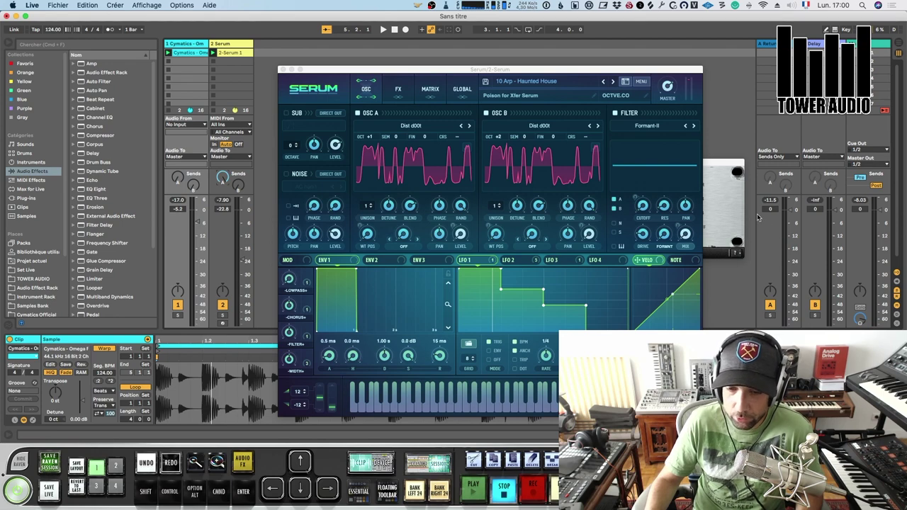
- During playback, lower Serum's master volume while rechecking return A's peak level, and compensate by raising track 2's volume to about -13.3 dB
key("space")
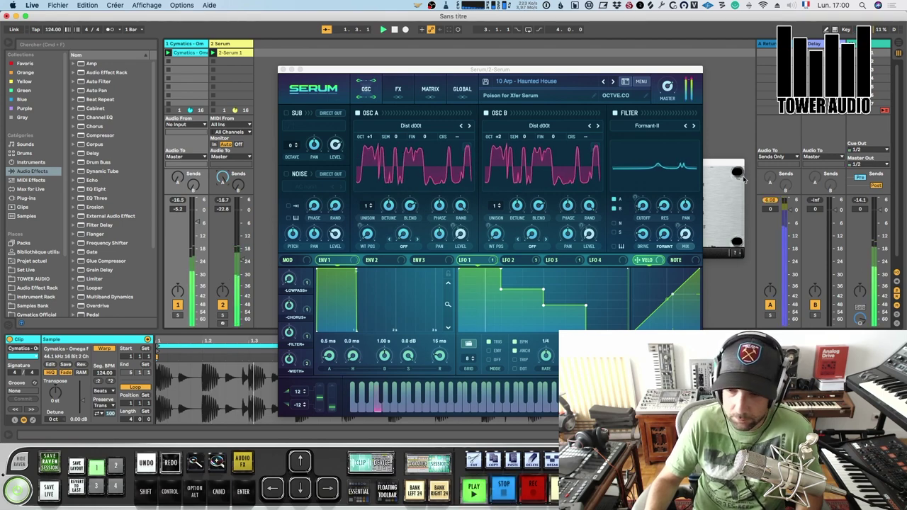
left_click_drag(666, 87, 667, 131)
left_click(770, 201)
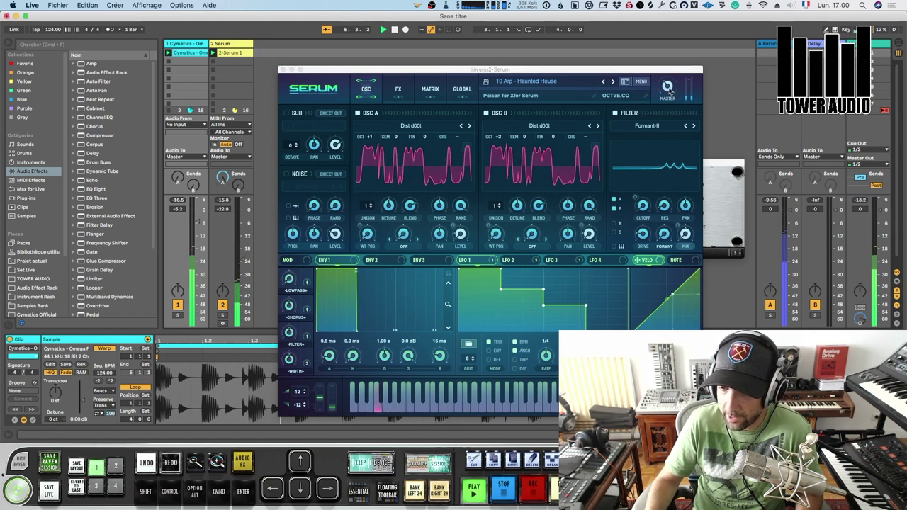
left_click(668, 93)
left_click(770, 201)
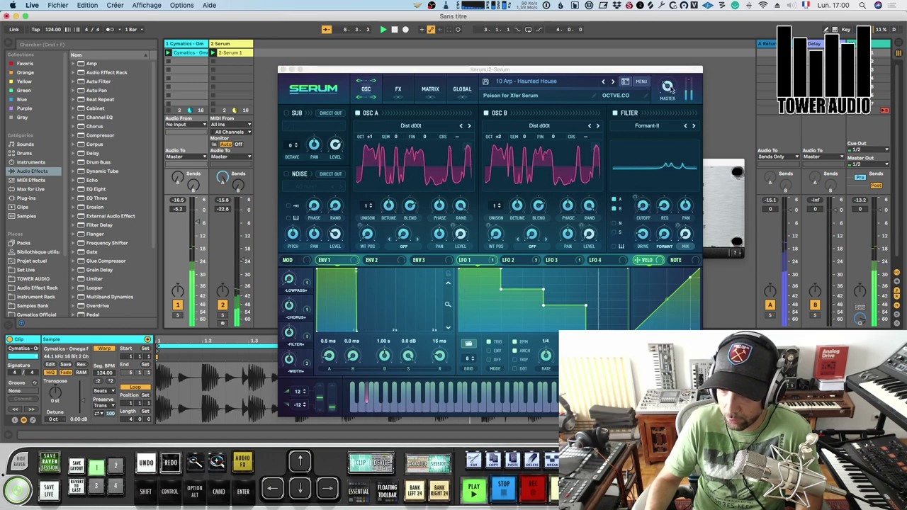
left_click(670, 87)
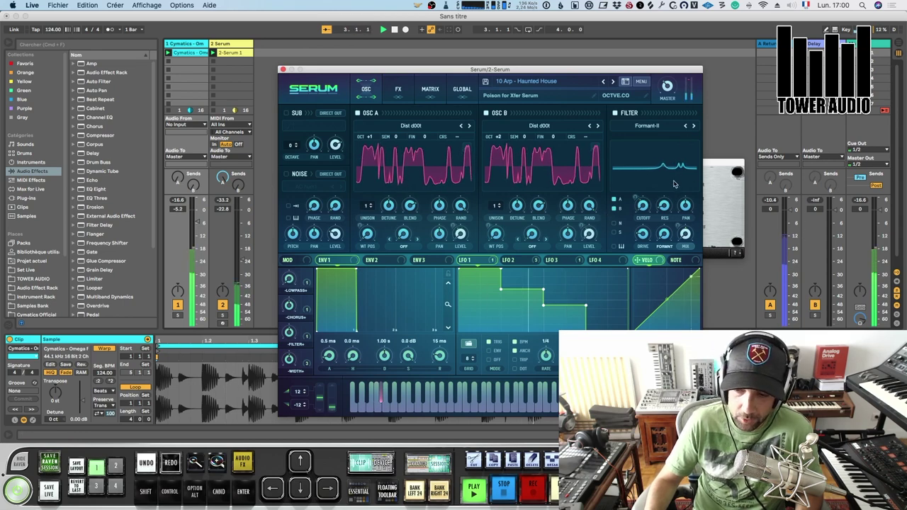
left_click_drag(243, 260, 242, 241)
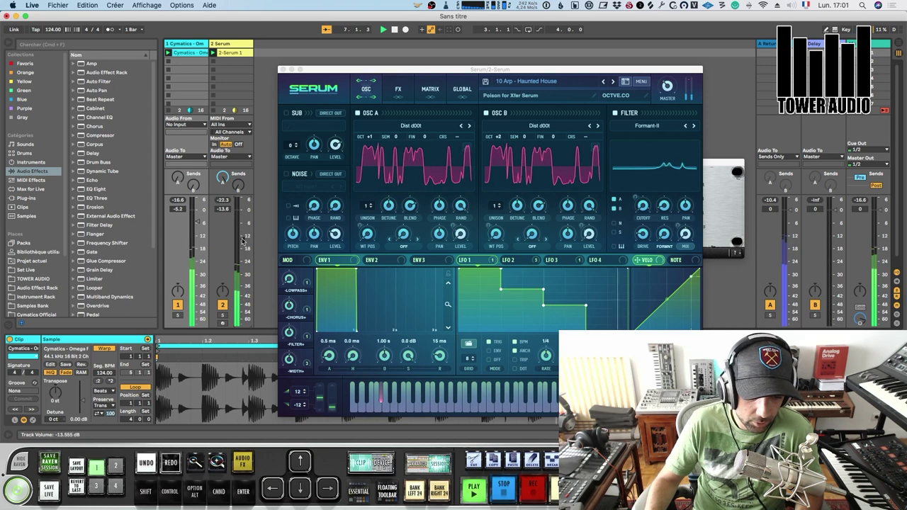
key("space")
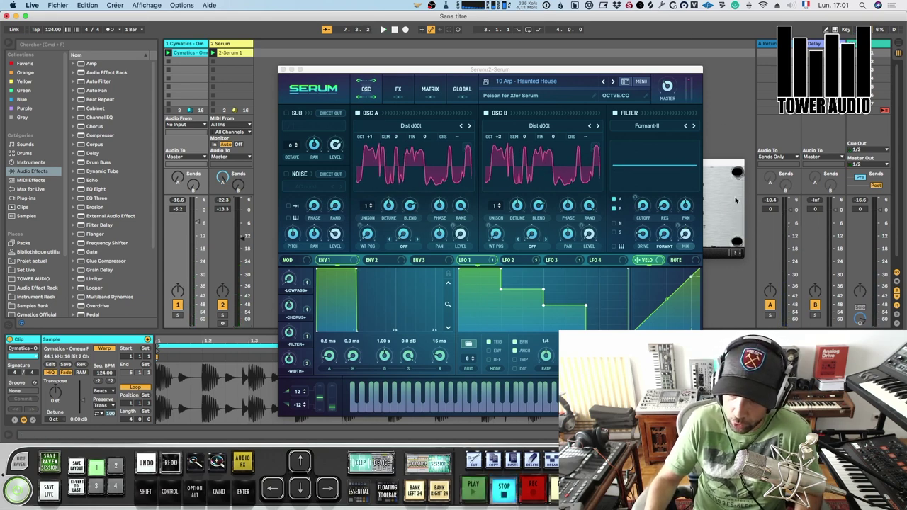
- Close the open plug-in windows and add EQ Eight after Serum on track 2
left_click(283, 70)
left_click(302, 160)
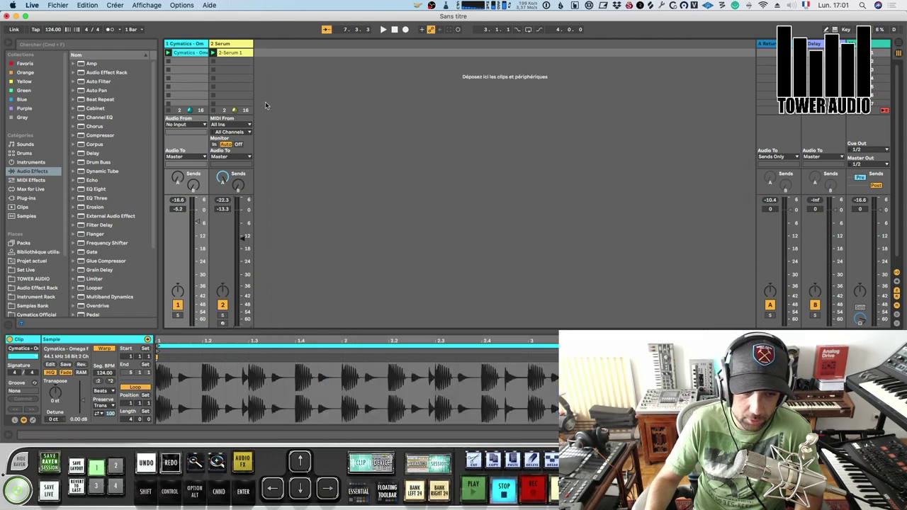
left_click(239, 51)
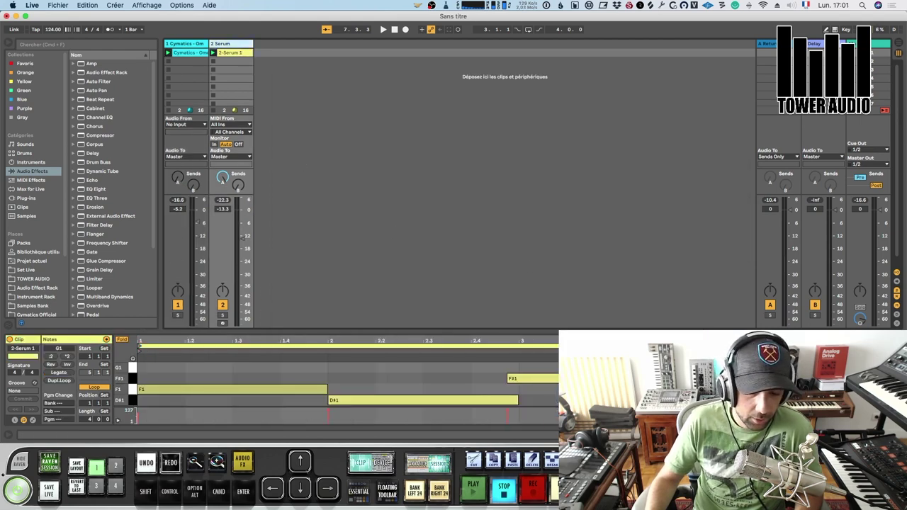
key("shift+Tab")
left_click(198, 396)
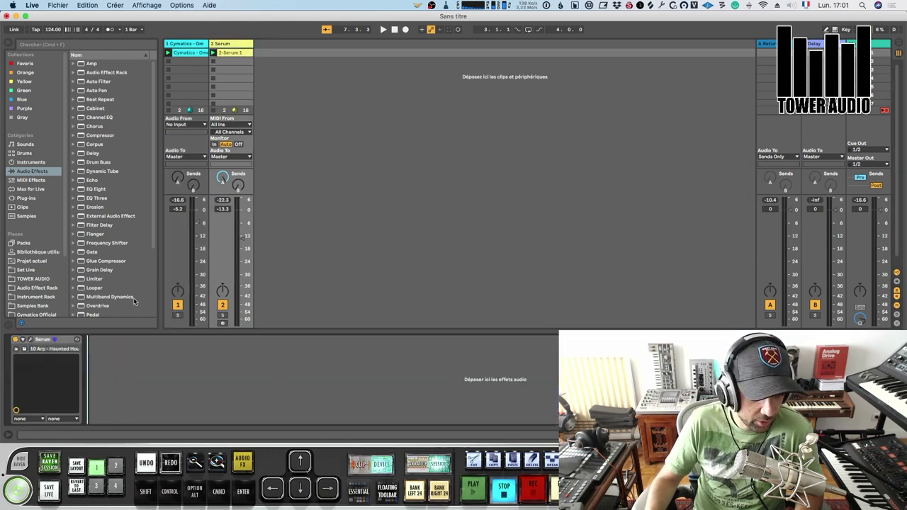
left_click(94, 188)
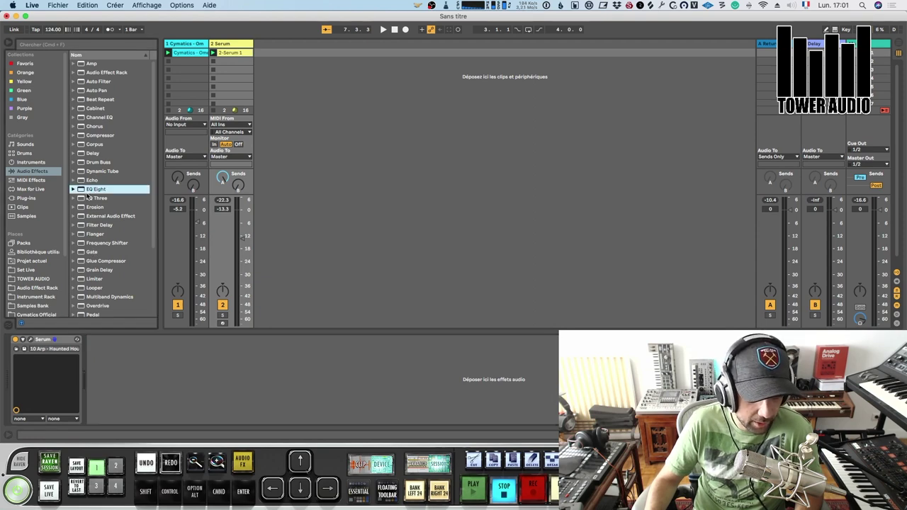
left_click_drag(150, 373, 156, 391)
- Play the set and boost EQ Eight's four bands, with band 3 at about 12.5 dB and 1.67 kHz
key("space")
left_click(139, 374)
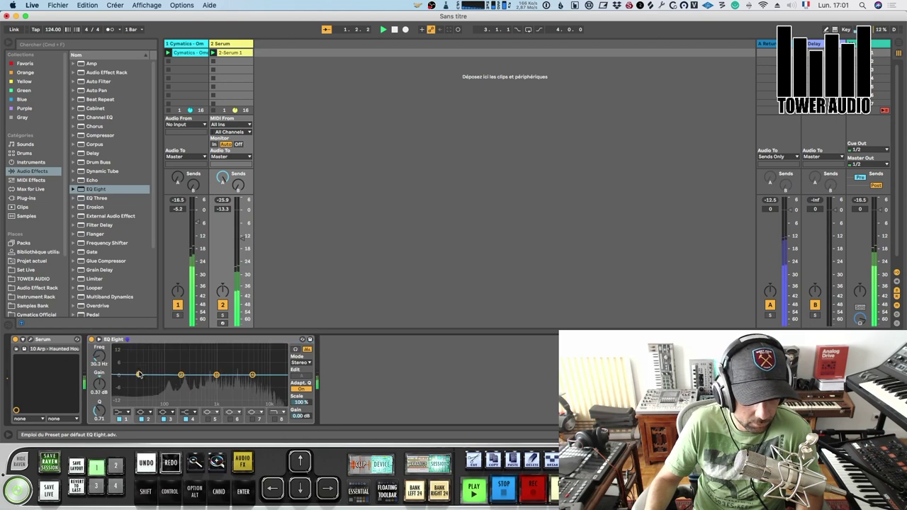
left_click_drag(182, 374, 260, 361)
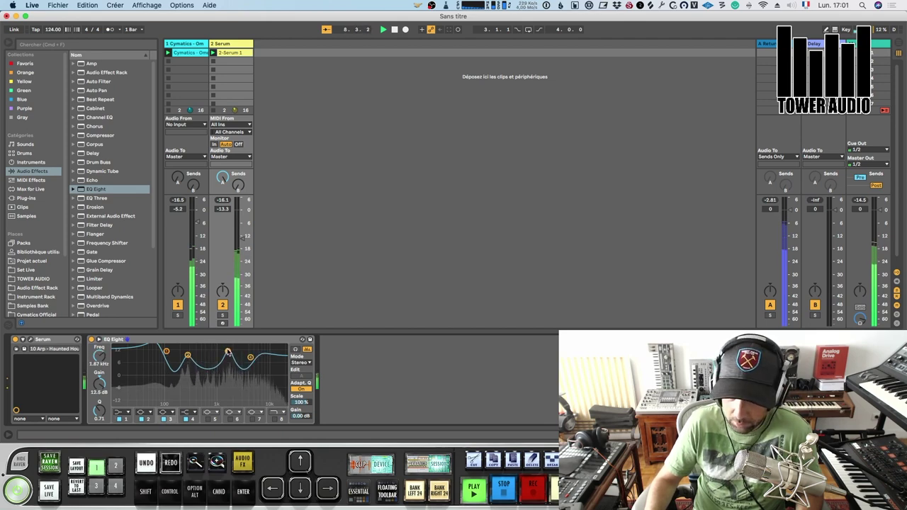
- Lower EQ Eight's output gain while rechecking return A's peak level, and compare by bypassing and re-enabling the EQ
left_click(771, 200)
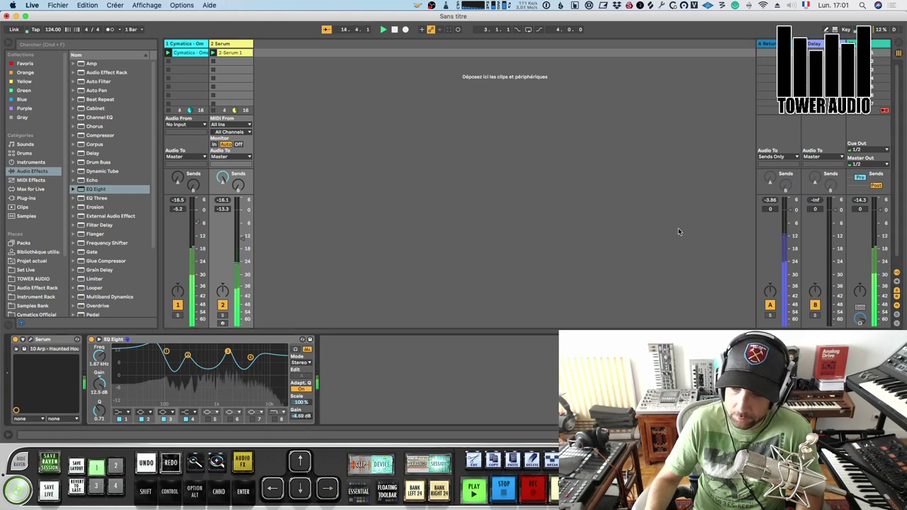
left_click(768, 200)
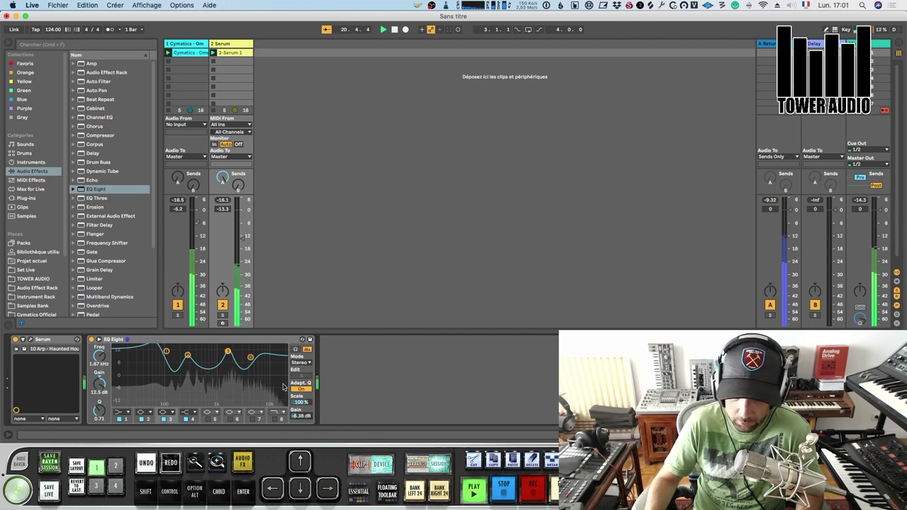
left_click(91, 340)
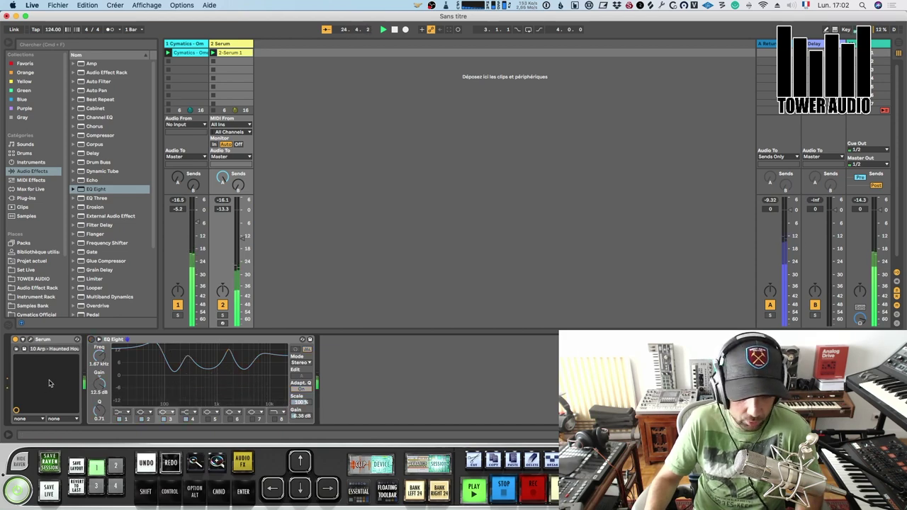
left_click(91, 340)
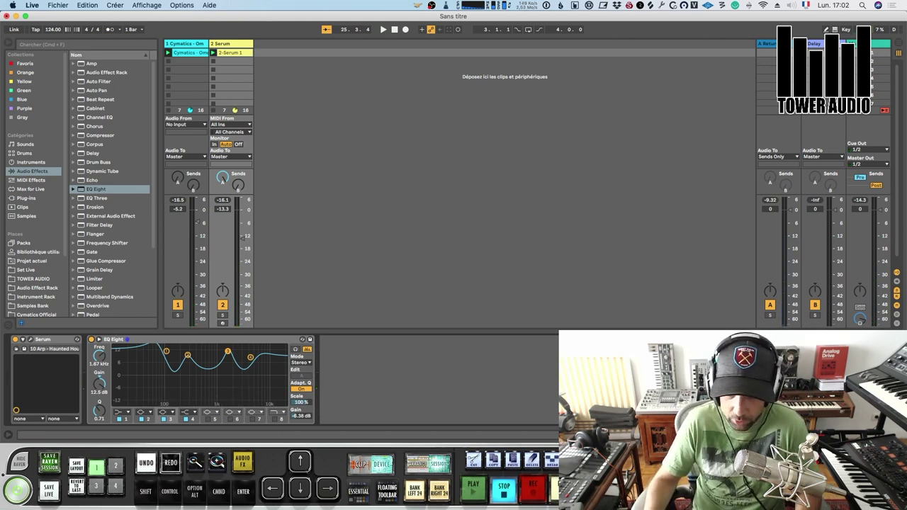
left_click(859, 178)
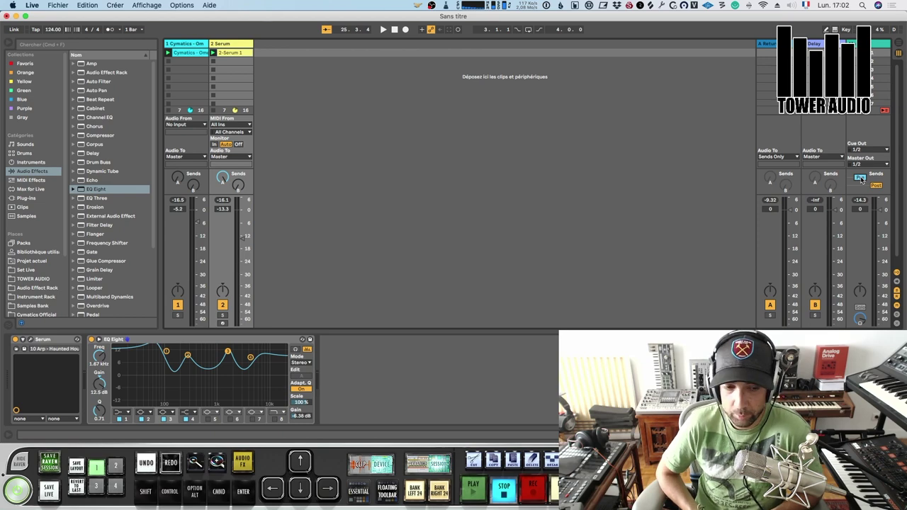
- Search the plug-ins for "meter" and add Plugin Alliance's VST3 bx_meter after EQ Eight on track 2
left_click(55, 44)
type("meter")
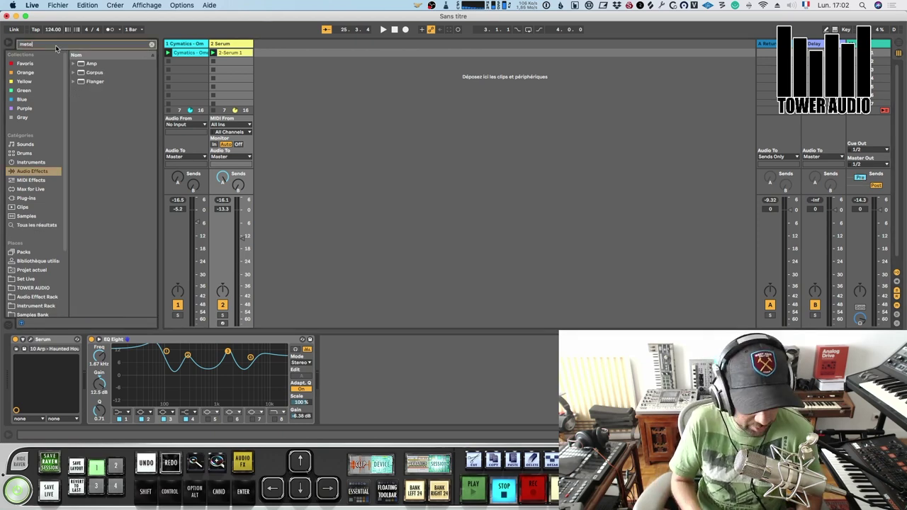
left_click(33, 199)
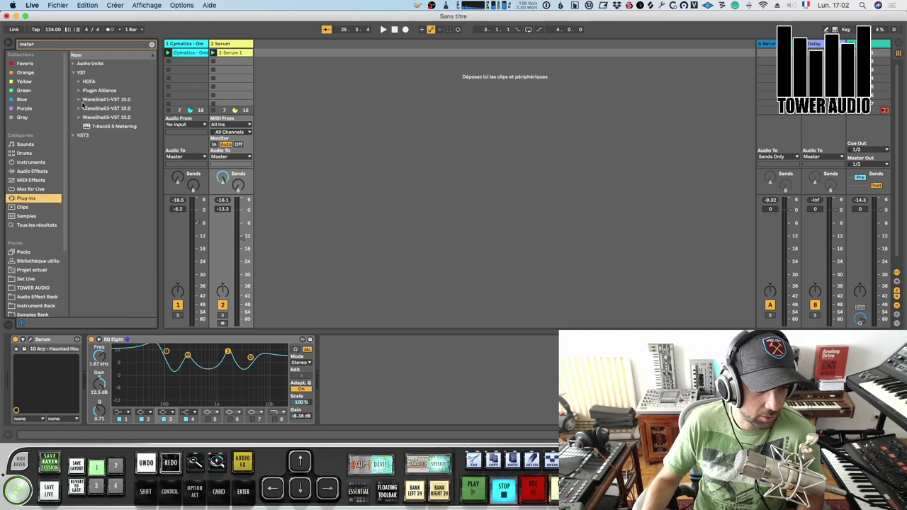
left_click(73, 136)
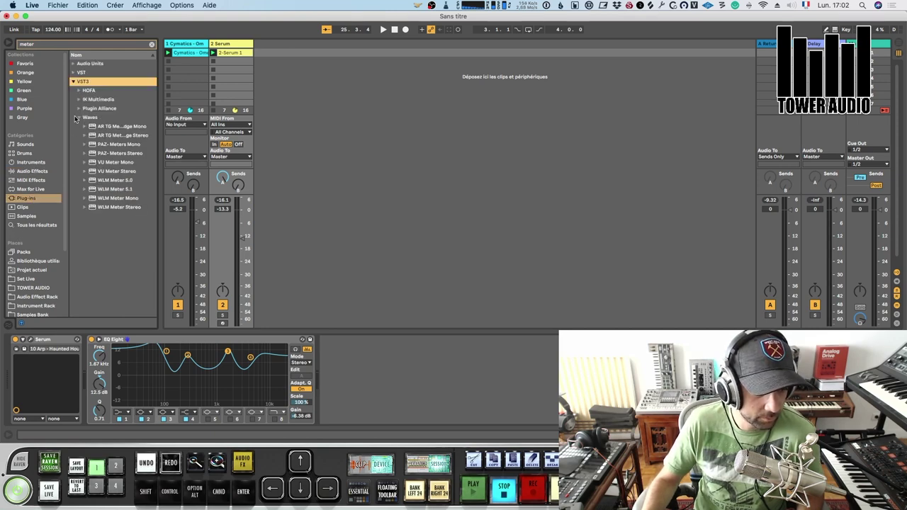
left_click(77, 109)
left_click(117, 128)
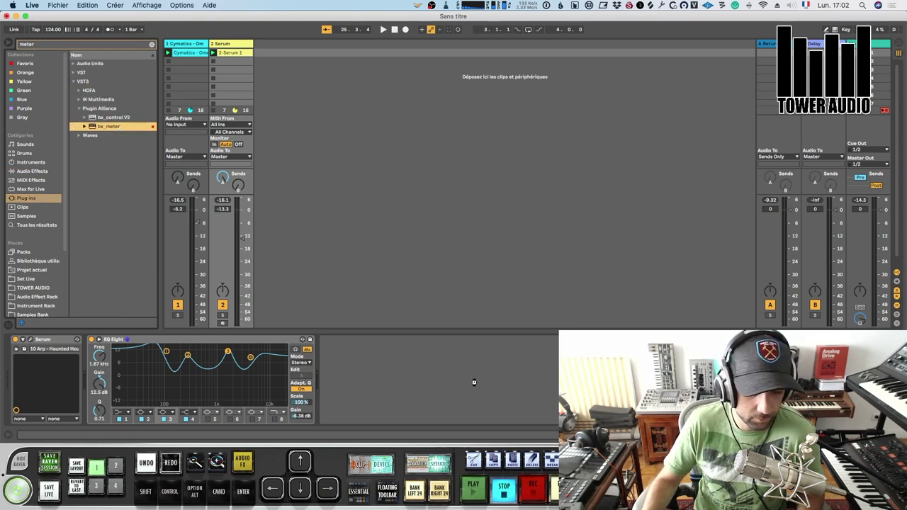
left_click_drag(474, 382, 474, 383)
- Move the bx_meter window aside and play the set briefly to read the peak and RMS levels after EQ Eight
left_click_drag(343, 75, 517, 48)
key("space")
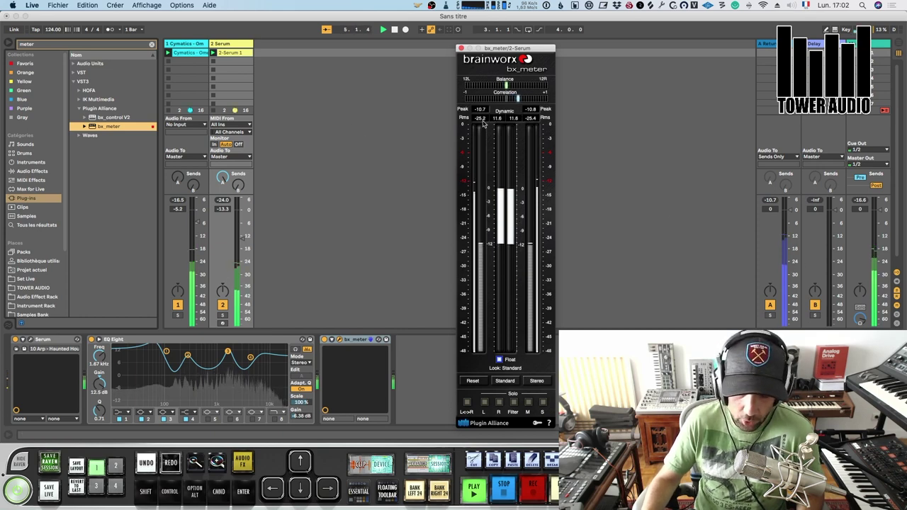
key("space")
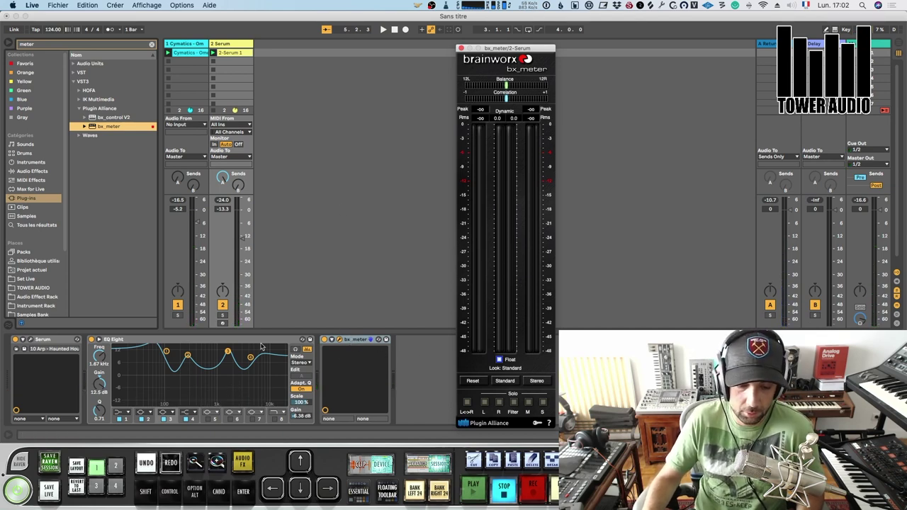
- Move bx_meter between Serum and EQ Eight in the chain, and place its window beside the return tracks
left_click_drag(353, 340, 90, 354)
left_click_drag(525, 51, 567, 33)
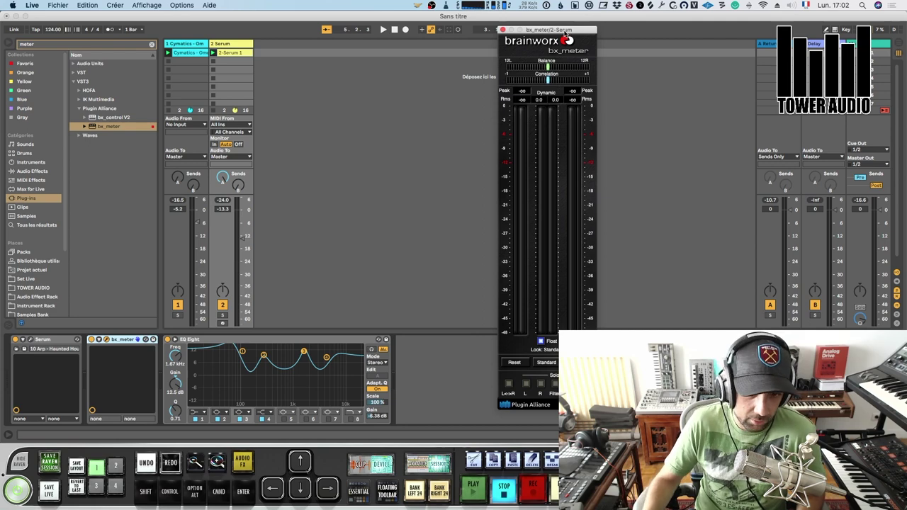
left_click_drag(565, 33, 678, 32)
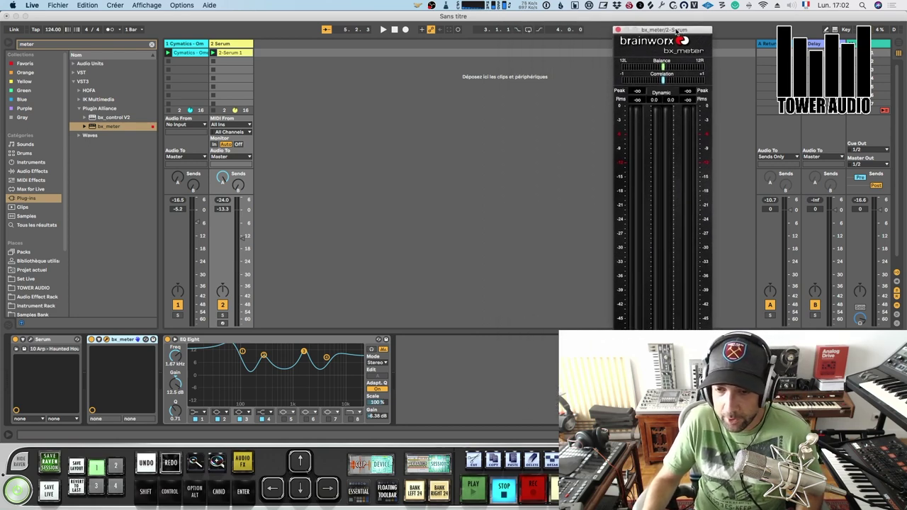
- Close the Serum track's bx_meter window, select return A and play the set, briefly soloing track 1 to compare levels
left_click(619, 29)
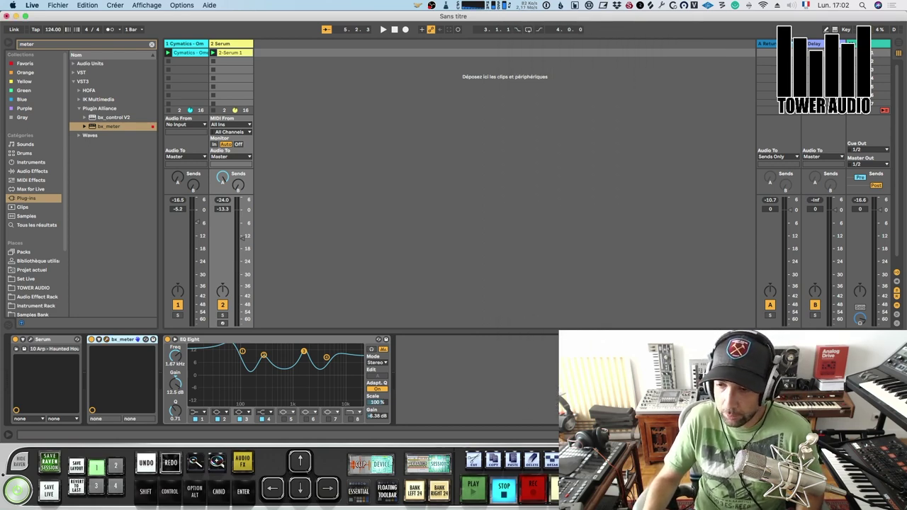
left_click(781, 44)
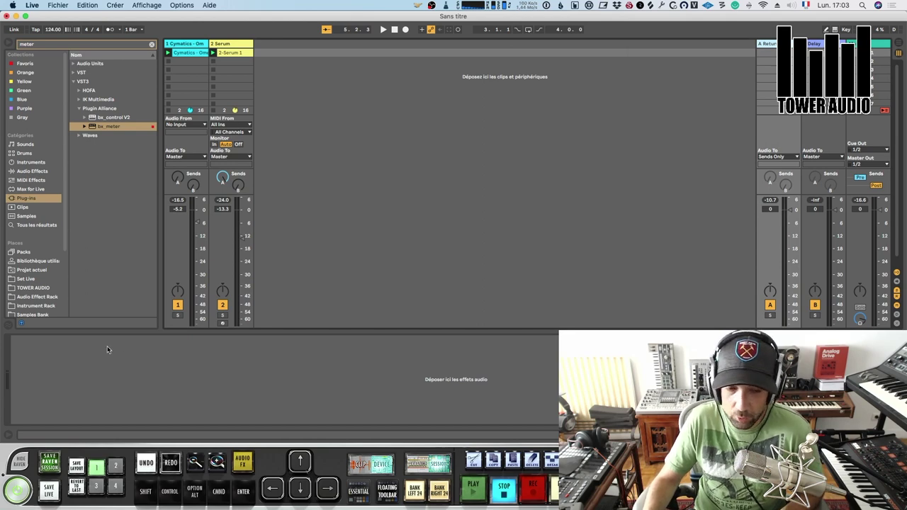
key("space")
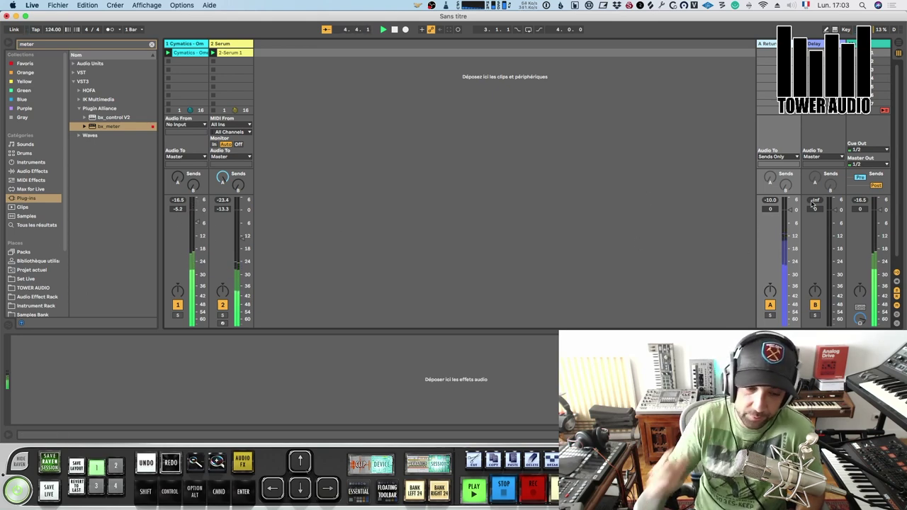
left_click(177, 316)
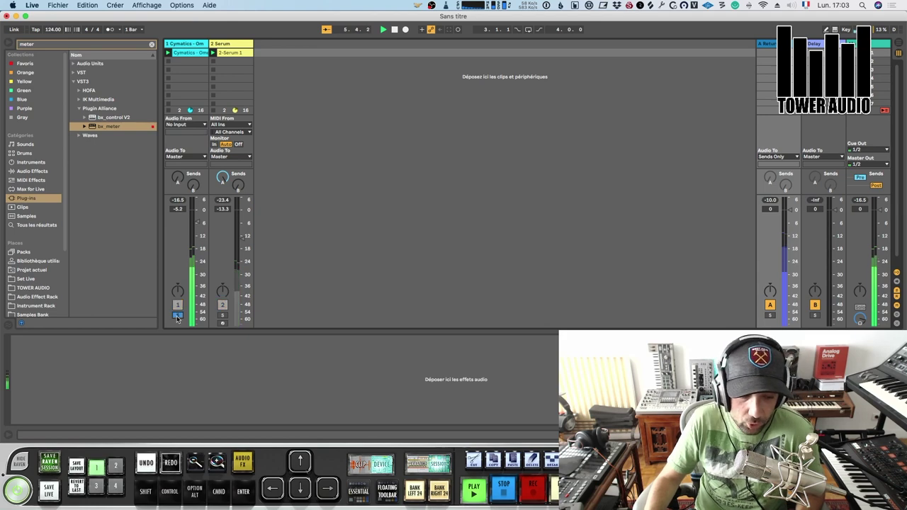
left_click(177, 316)
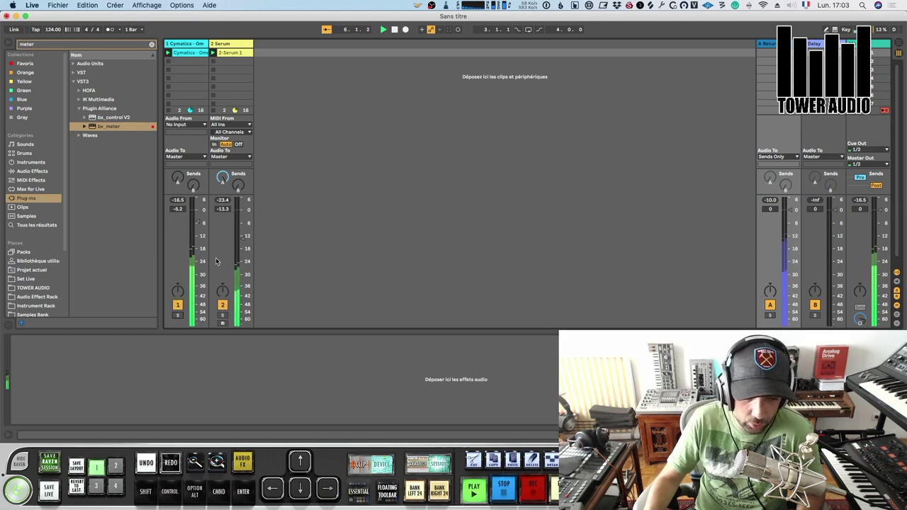
- Add bx_meter to the master track and place its window beside the return tracks
left_click(875, 45)
left_click_drag(105, 129, 110, 349)
left_click_drag(674, 36, 653, 27)
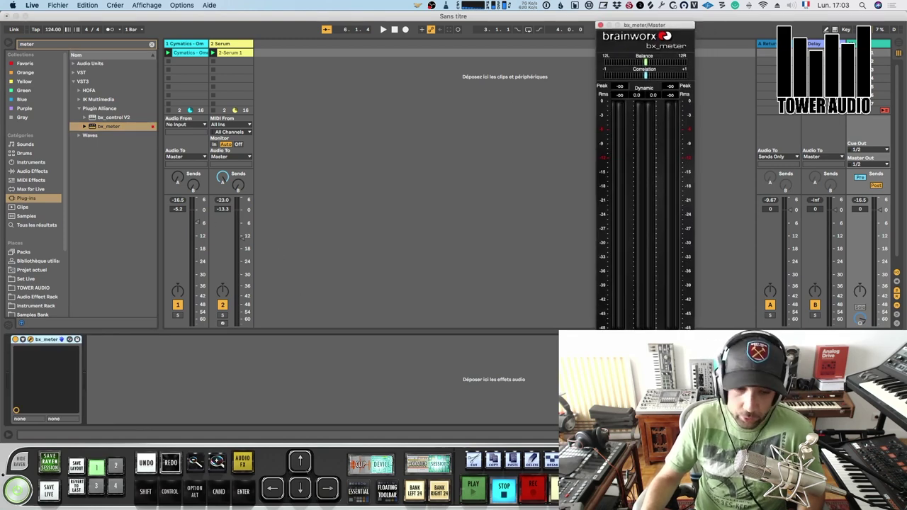
- Play the set and lower track 1's volume to about -16.8 dB while watching the master's bx_meter, and stop playback
key("space")
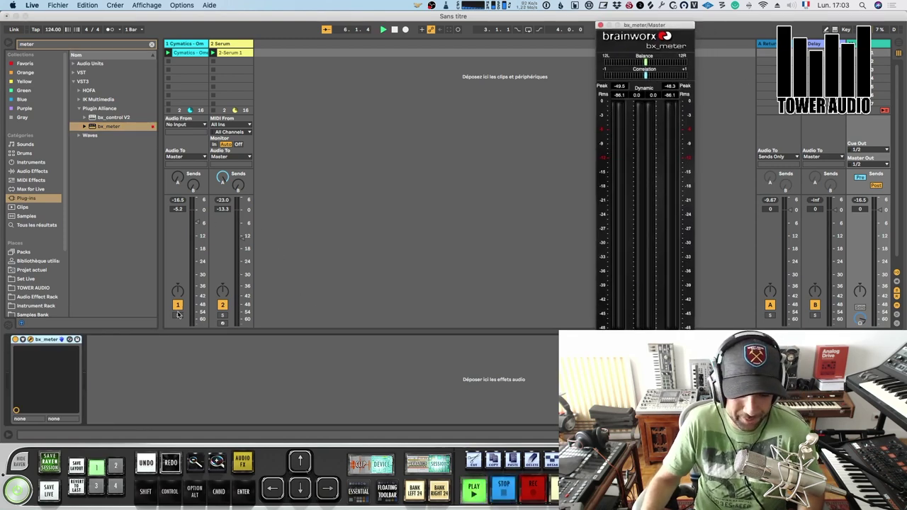
left_click_drag(194, 225, 196, 246)
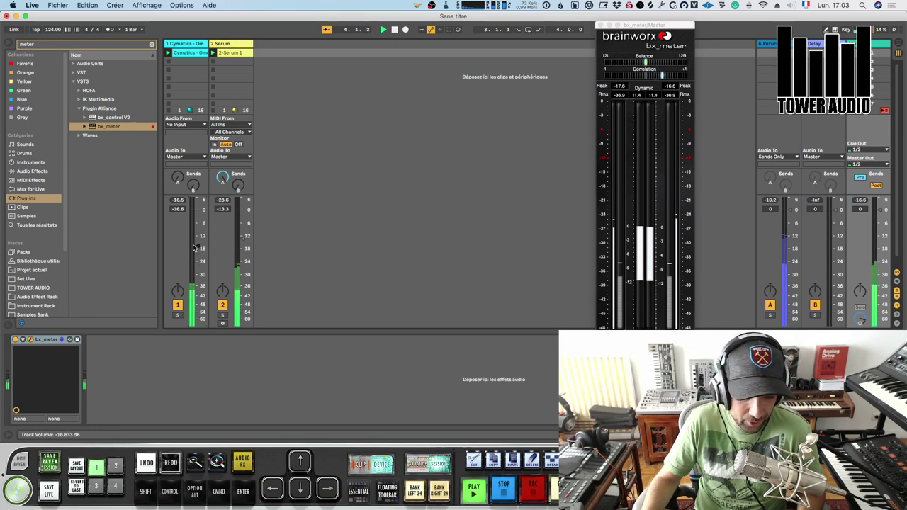
key("space")
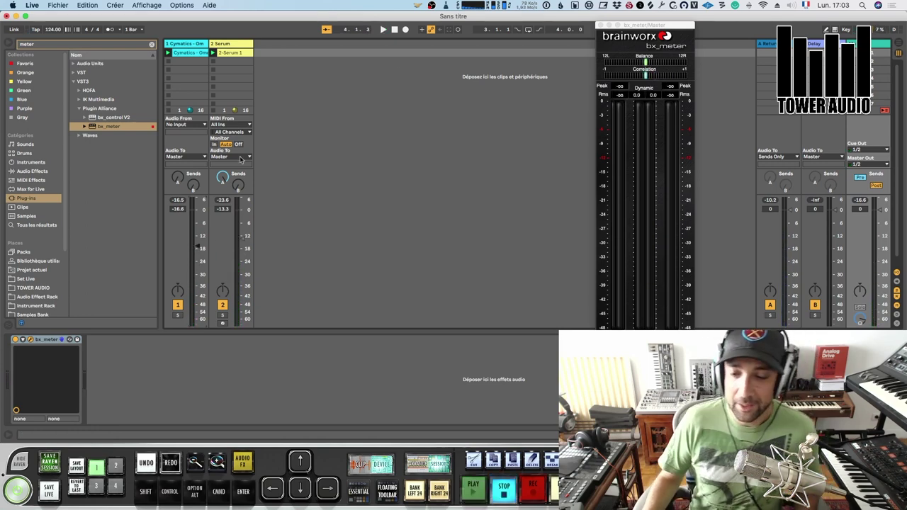
- Try a lower volume on track 1, undo the change, and close the master's bx_meter window
left_click_drag(670, 26, 587, 25)
left_click_drag(197, 247, 193, 297)
key("super+z")
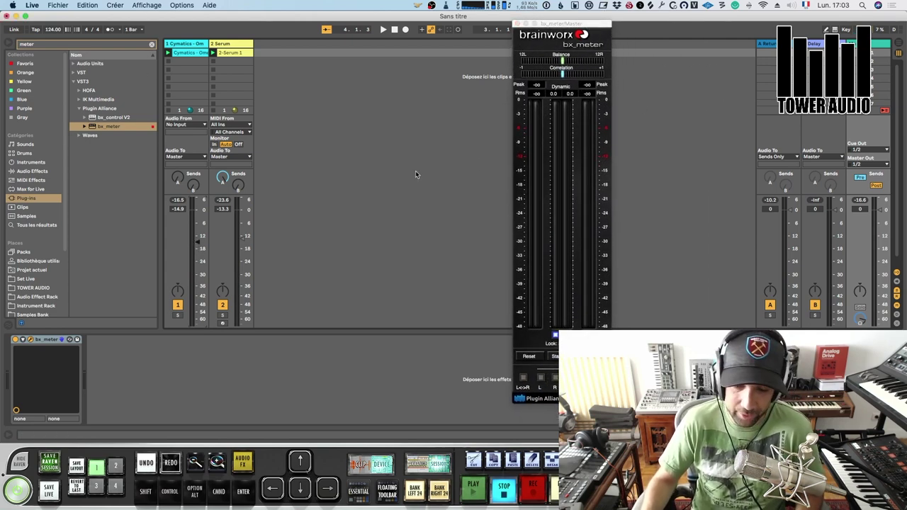
left_click_drag(550, 23, 578, 10)
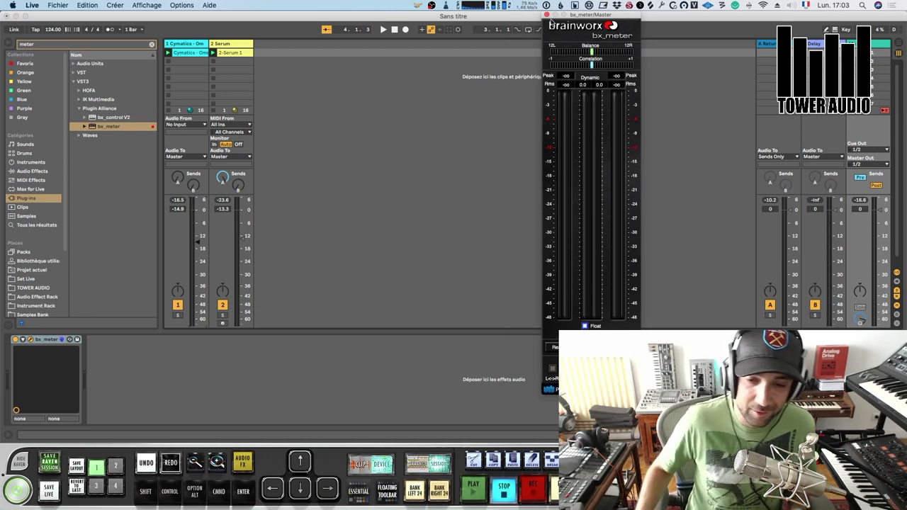
left_click(546, 15)
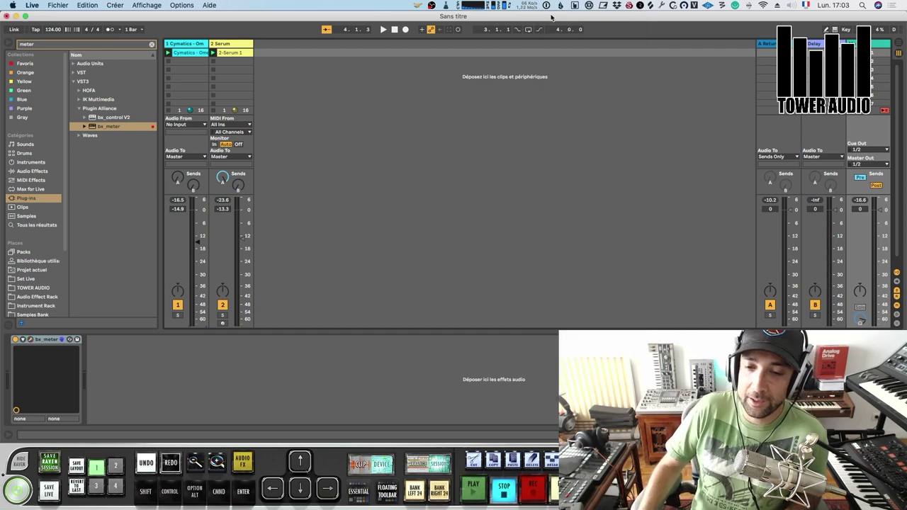